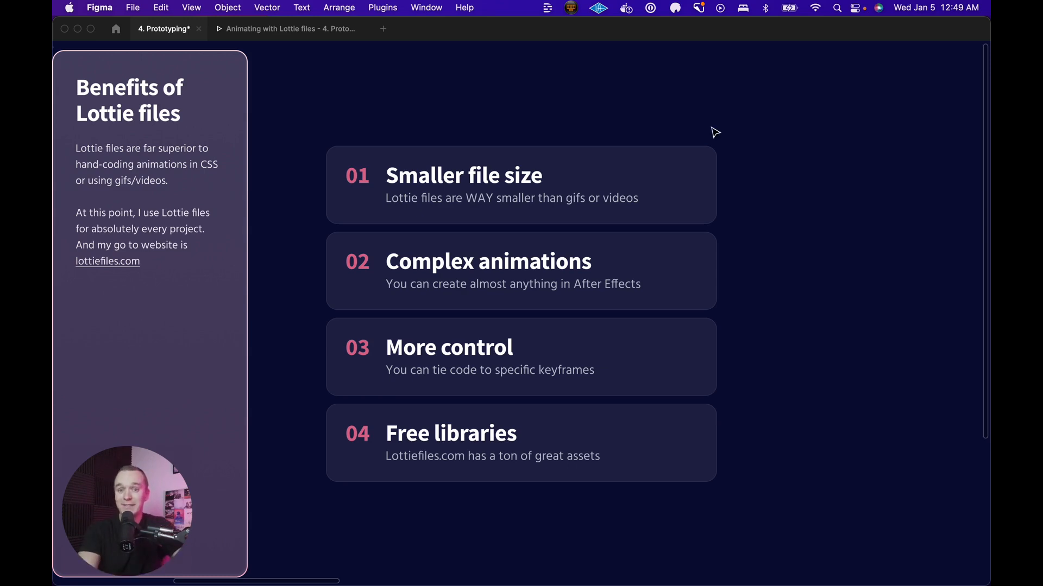
# Step: Switch to Safari and reload the Figma Academy page to replay its animated logo
pyautogui.hotkey('ctrl', 'Left')
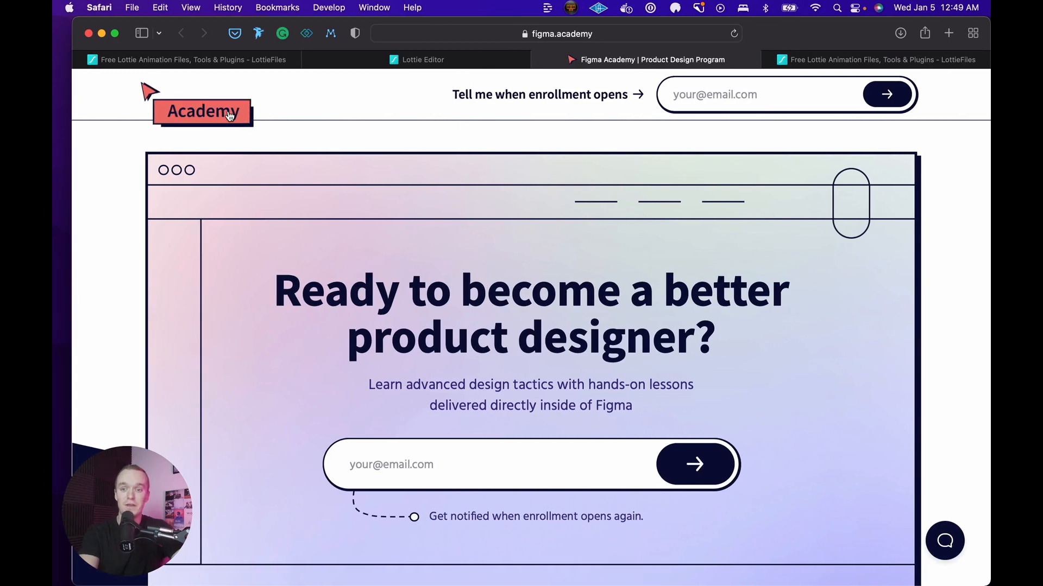
pyautogui.press('super+r')
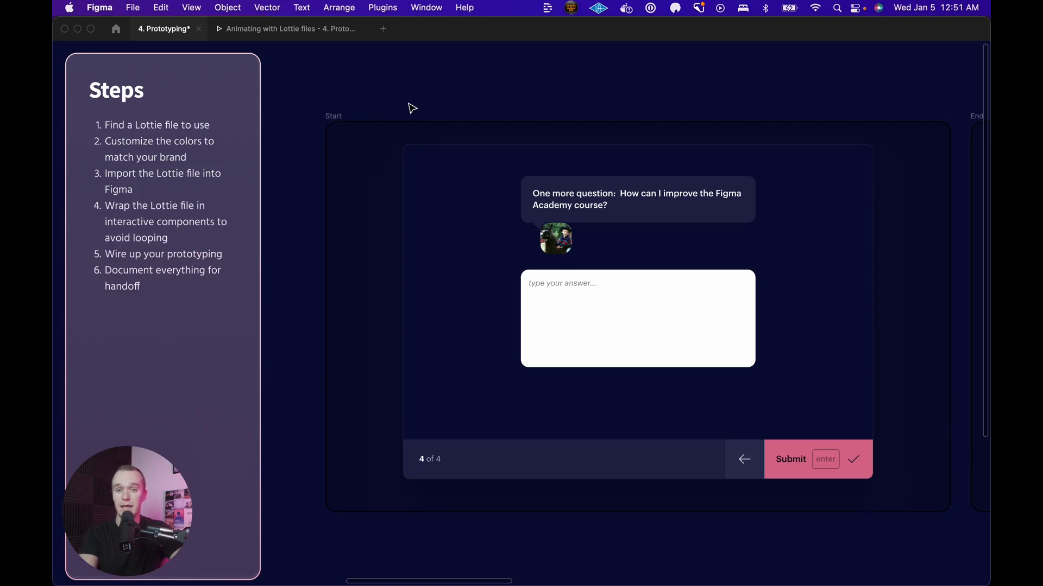
# Step: Examine the Start and End frames and the first item of the Steps list in the Figma prototyping file
pyautogui.scroll(1, 413, 108)
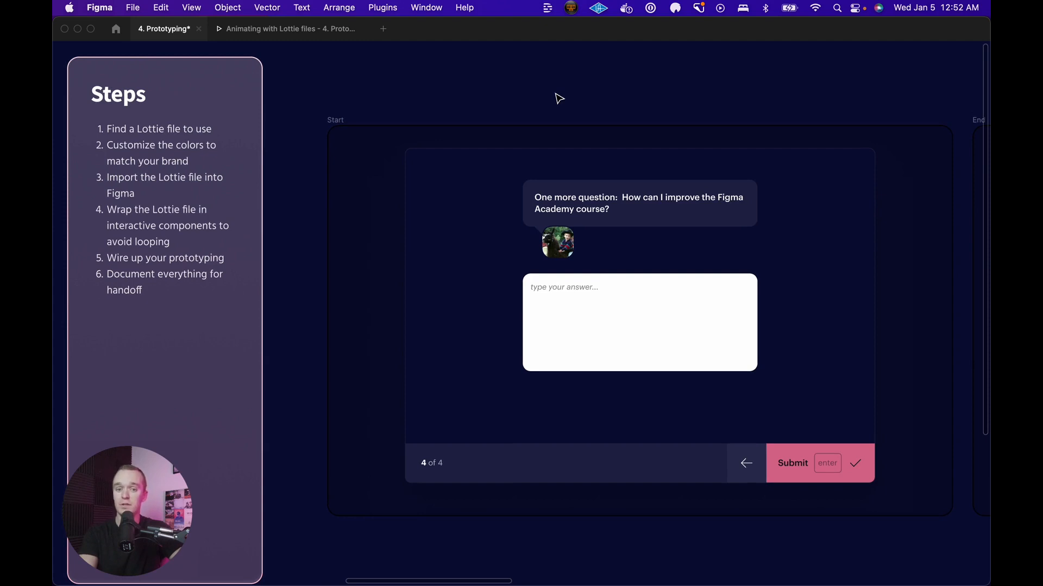
pyautogui.hscroll(10, 559, 98)
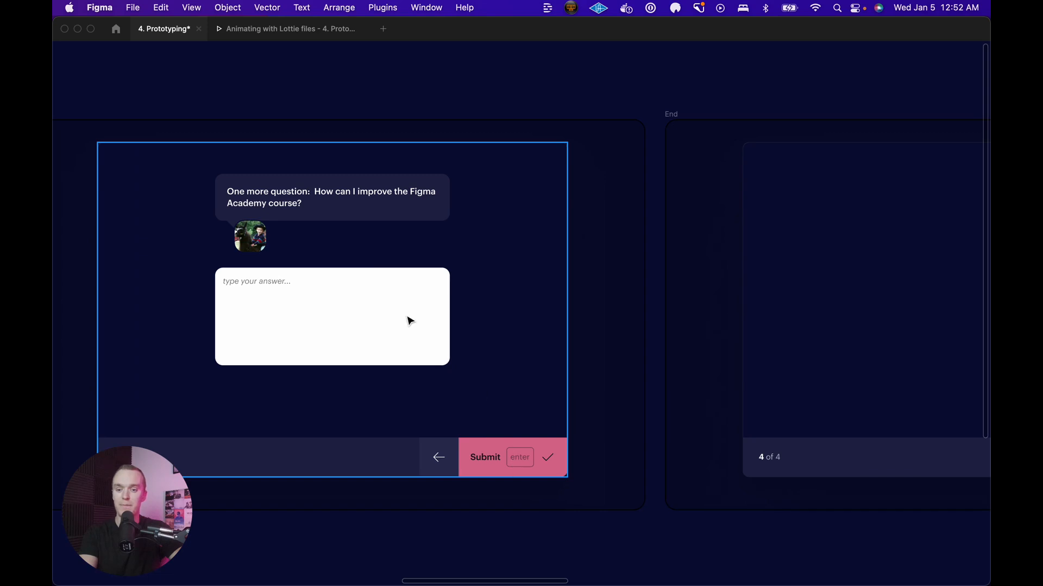
pyautogui.hscroll(14, 407, 319)
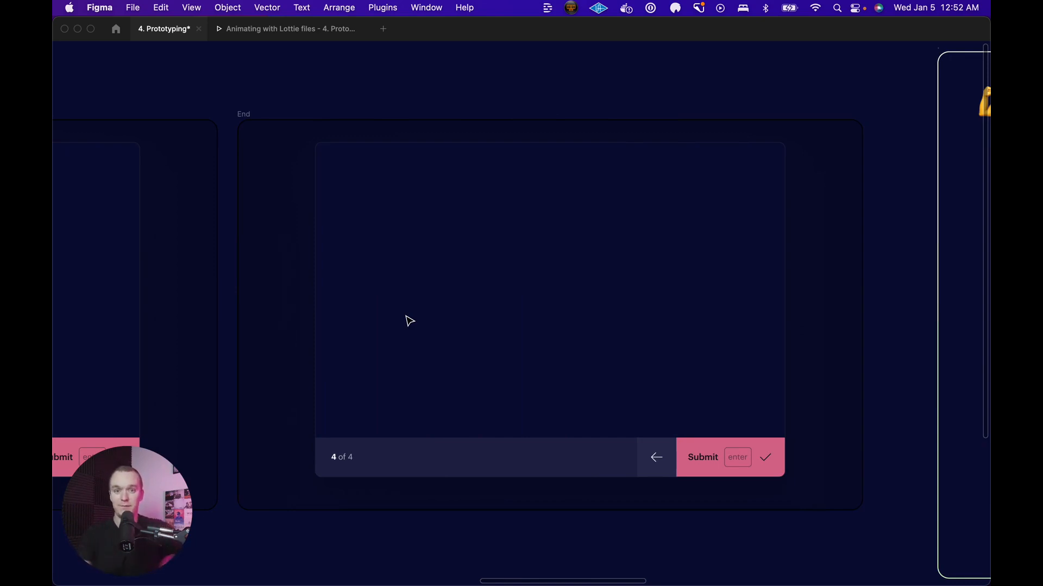
pyautogui.hscroll(-15, 407, 318)
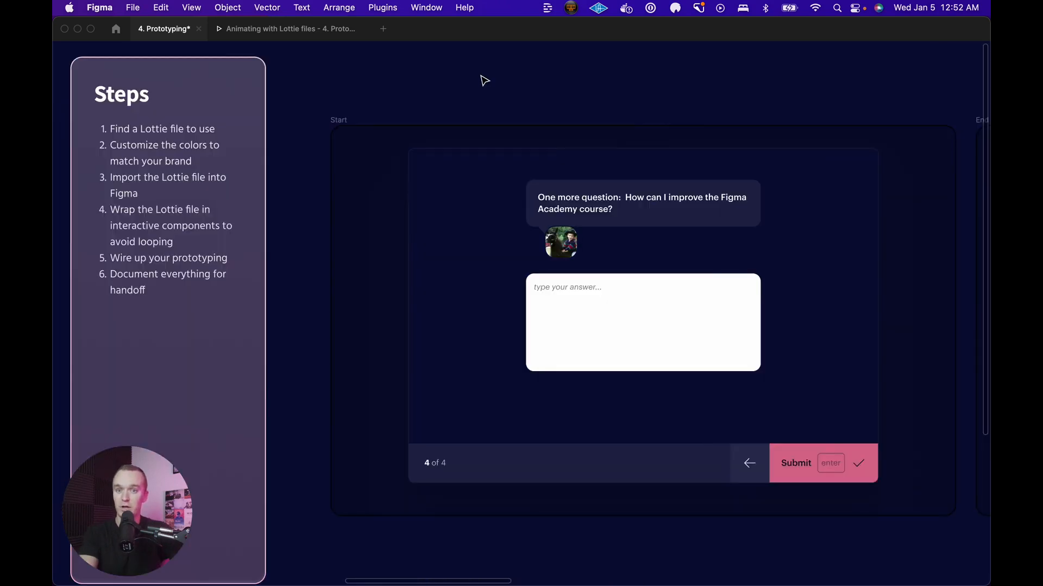
pyautogui.doubleClick(158, 133)
pyautogui.click(131, 132)
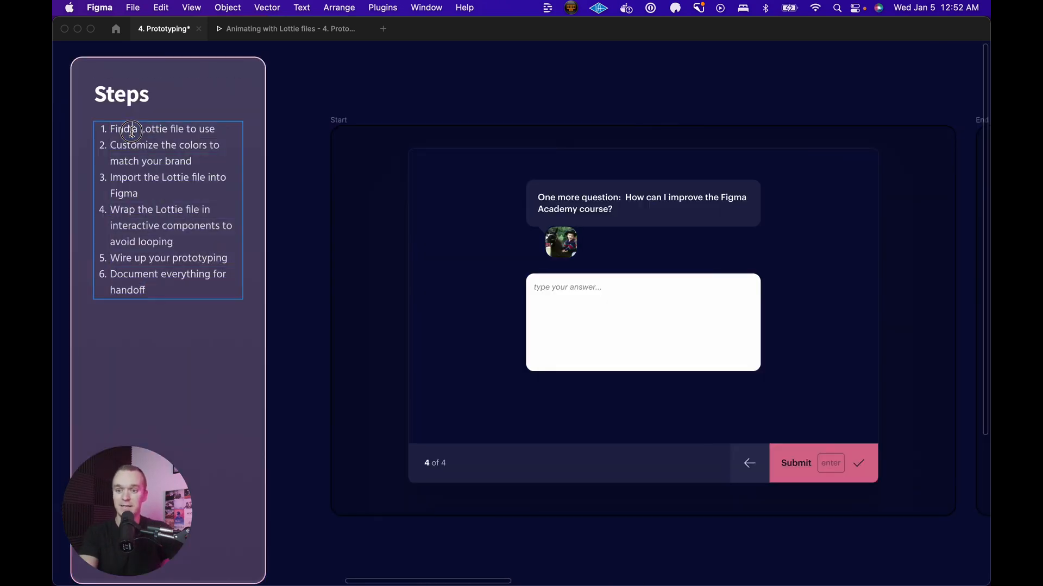
pyautogui.click(466, 111)
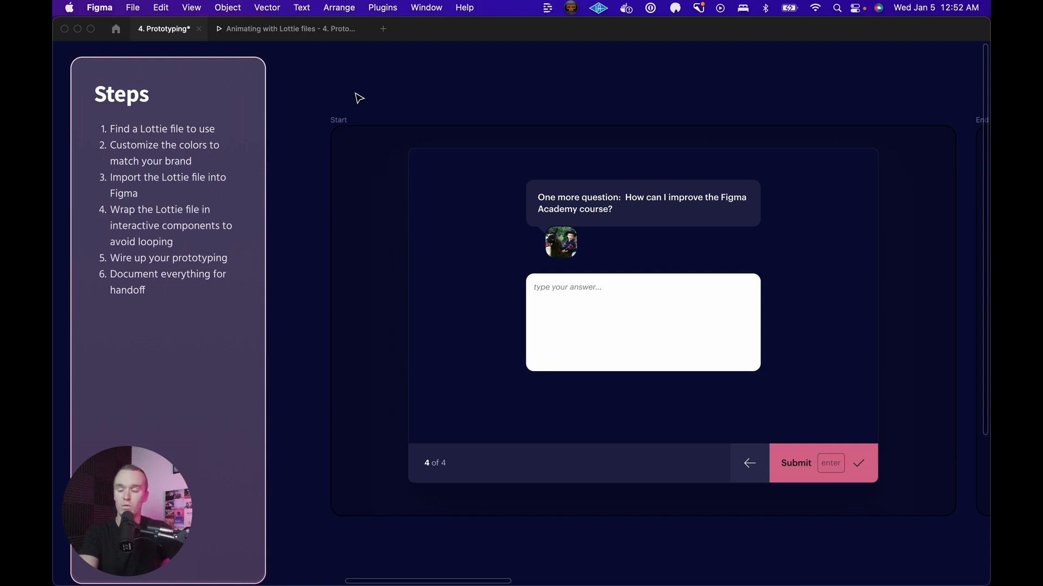
# Step: Switch to LottieFiles in Safari, browse the free "success" results and open the blue checkmark animation in the second row
pyautogui.hotkey('ctrl', 'Left')
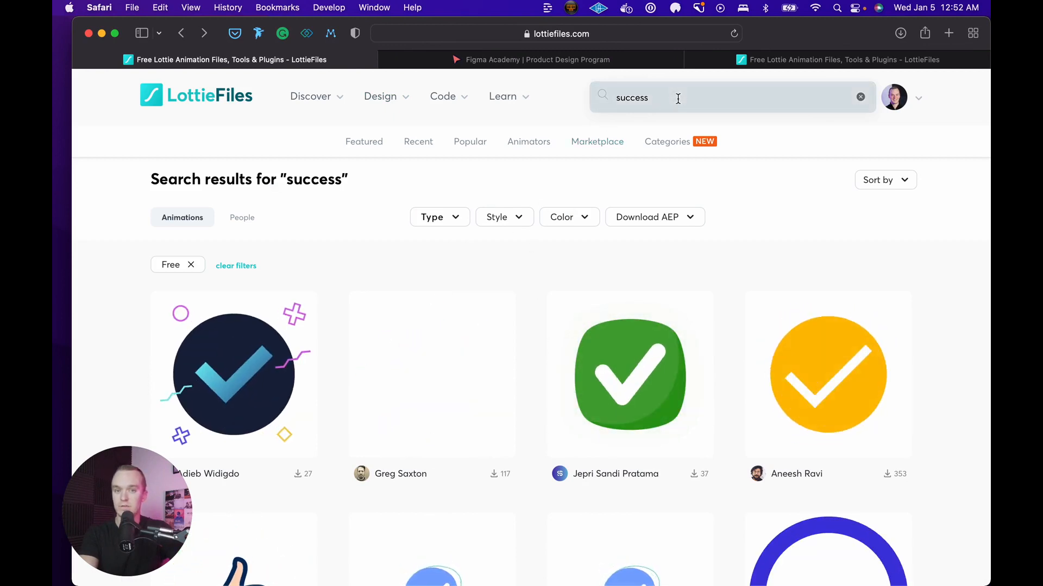
pyautogui.click(451, 218)
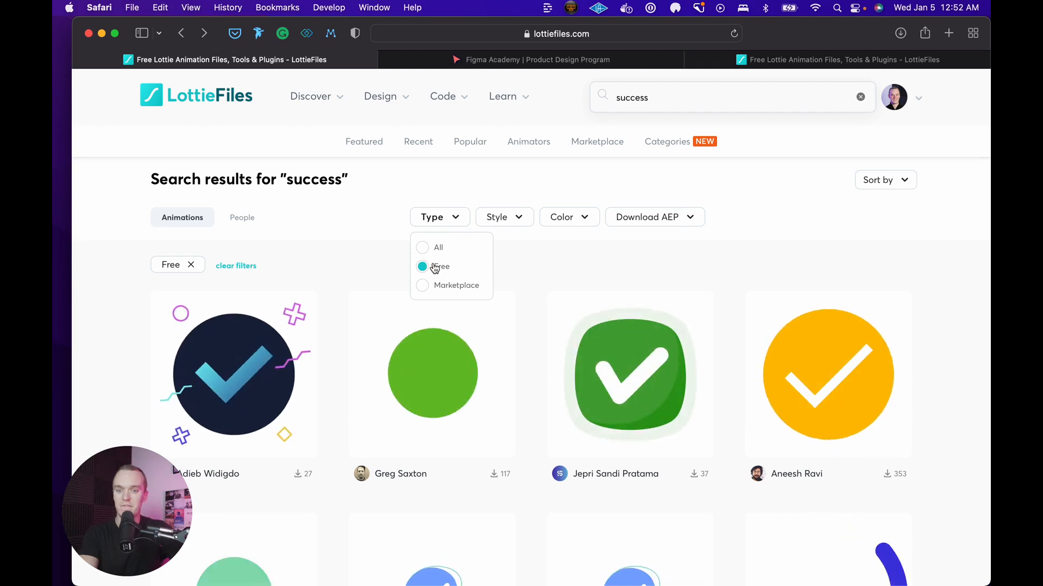
pyautogui.click(391, 205)
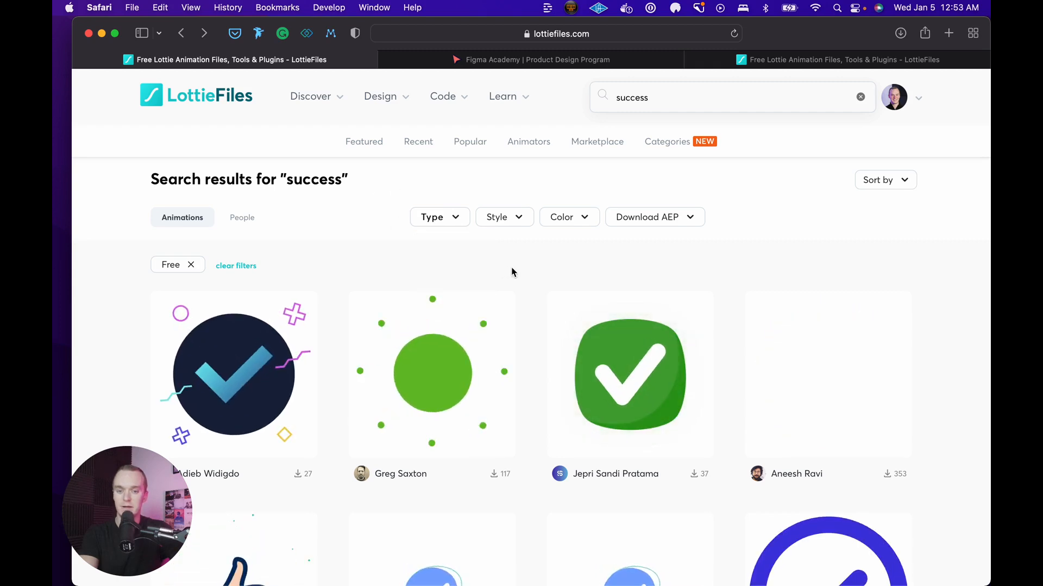
pyautogui.scroll(-1, 512, 271)
pyautogui.scroll(-8, 513, 272)
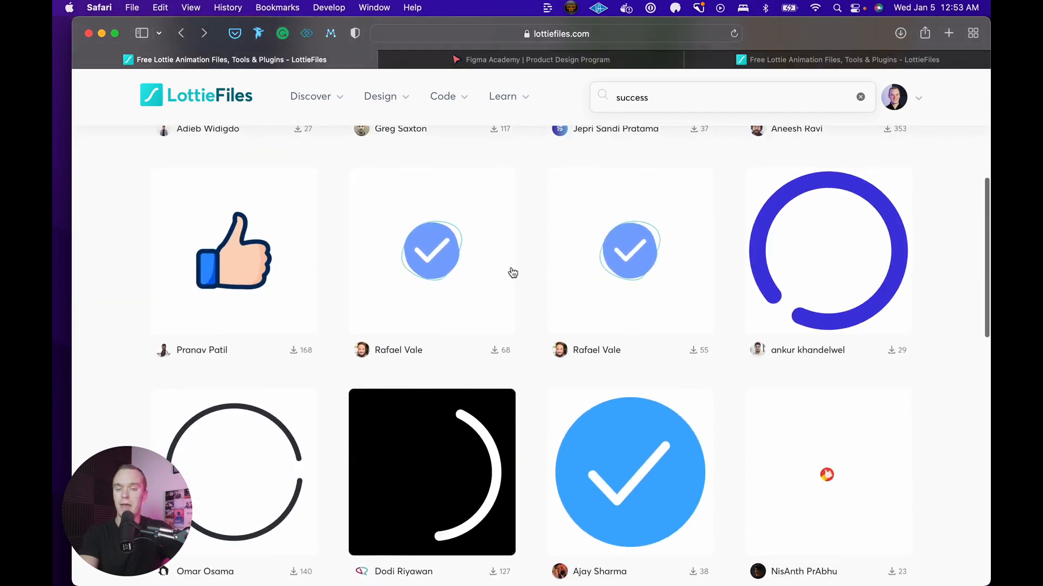
pyautogui.scroll(-4, 512, 271)
pyautogui.scroll(8, 512, 271)
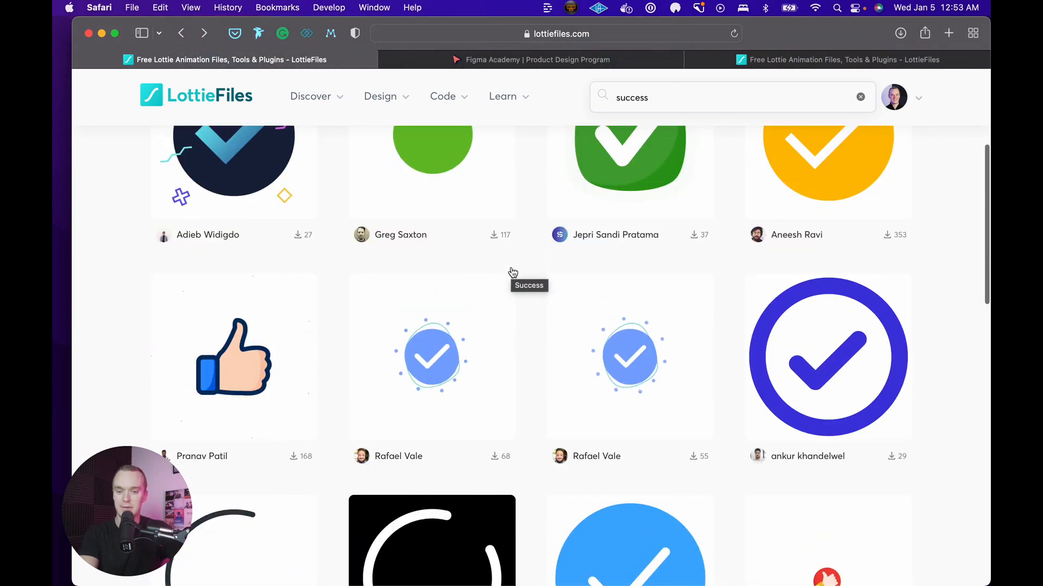
pyautogui.click(434, 354)
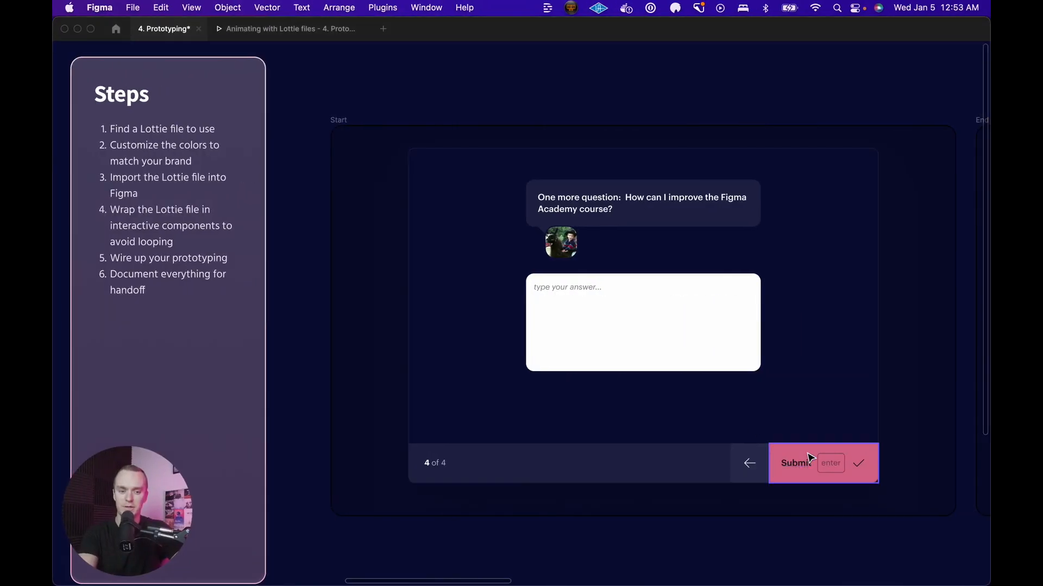
# Step: In Figma, show the editor interface and highlight the Steps item about customizing the colors to match the brand
pyautogui.press('super+backslash')
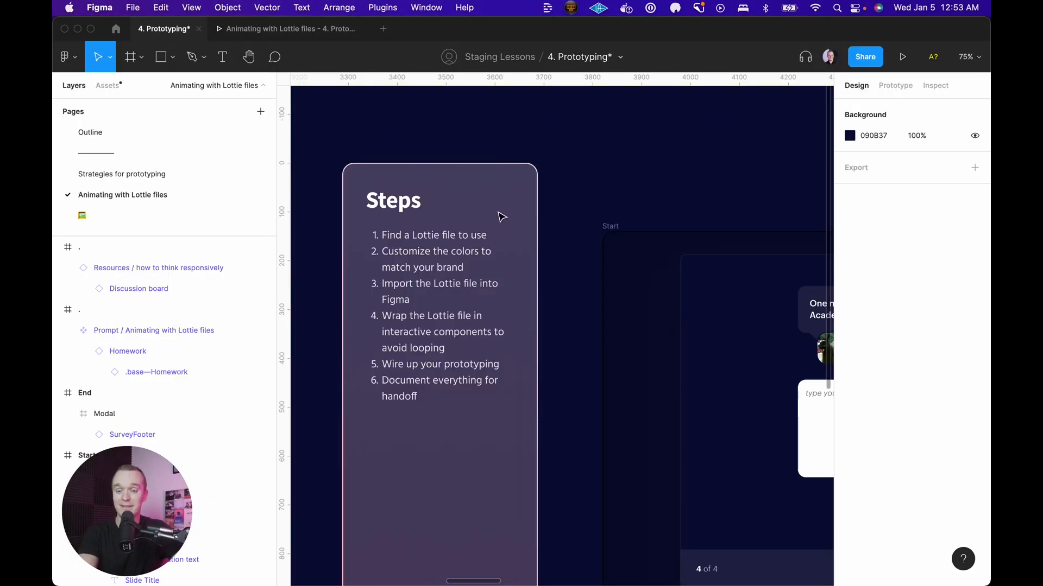
pyautogui.doubleClick(414, 268)
pyautogui.click(414, 268)
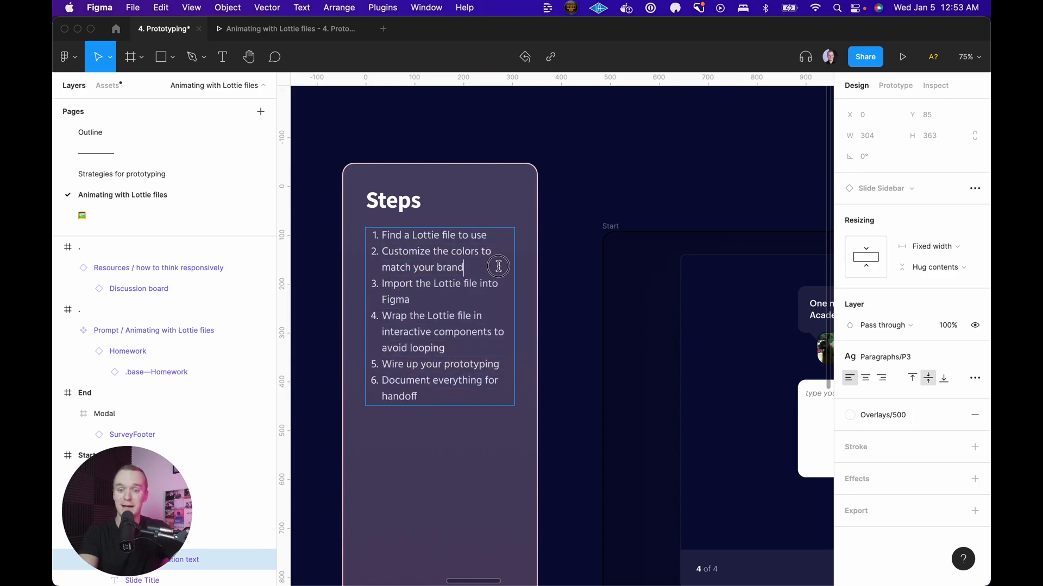
pyautogui.moveTo(491, 268); pyautogui.dragTo(369, 252)
pyautogui.click(613, 170)
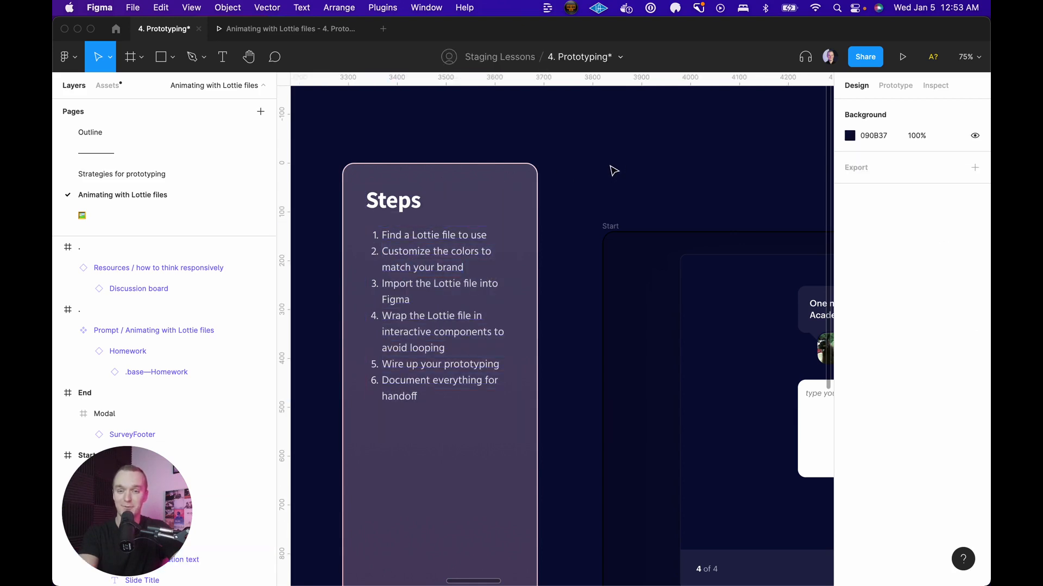
# Step: Draw a rectangle about 83 × 66 above the Start frame and fill it with the Cherry / default color style
pyautogui.hscroll(7, 612, 168)
pyautogui.scroll(3, 612, 168)
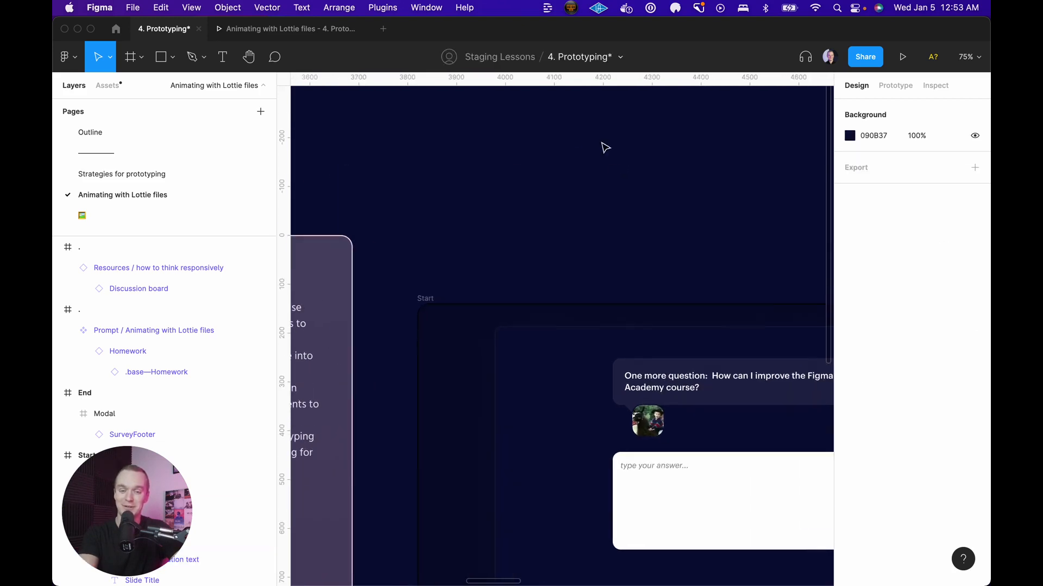
pyautogui.press('r')
pyautogui.moveTo(559, 133); pyautogui.dragTo(601, 166)
pyautogui.click(954, 267)
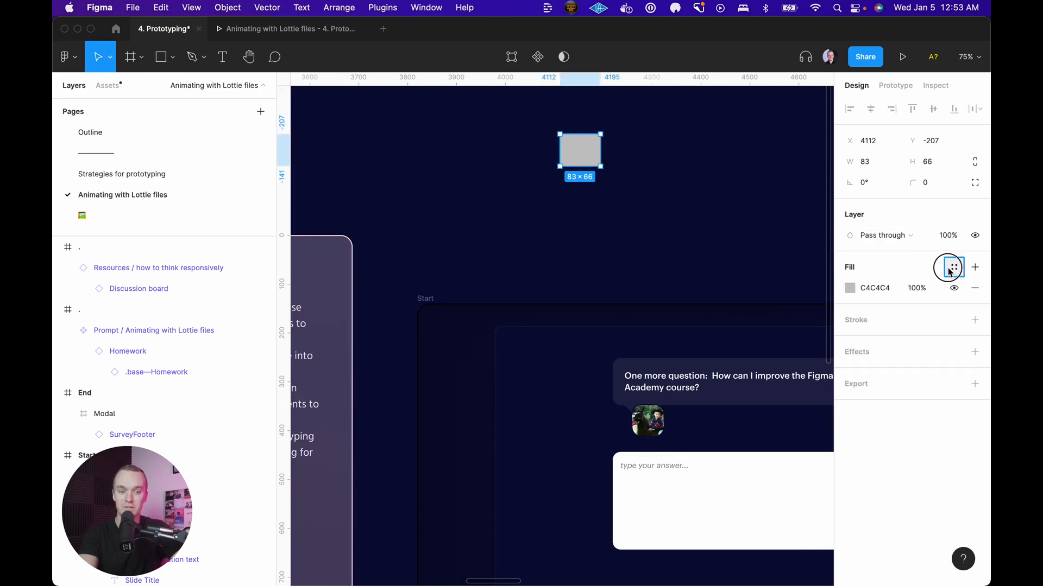
pyautogui.scroll(-3, 869, 412)
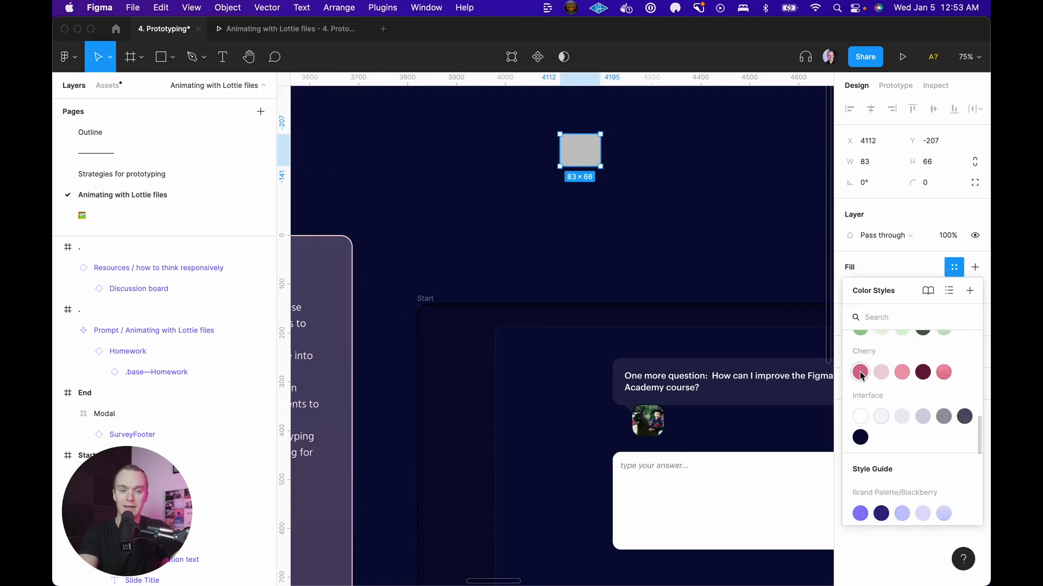
pyautogui.click(860, 370)
# Step: Copy the hex color code of the pink rectangle from its inspected properties and deselect it
pyautogui.click(935, 86)
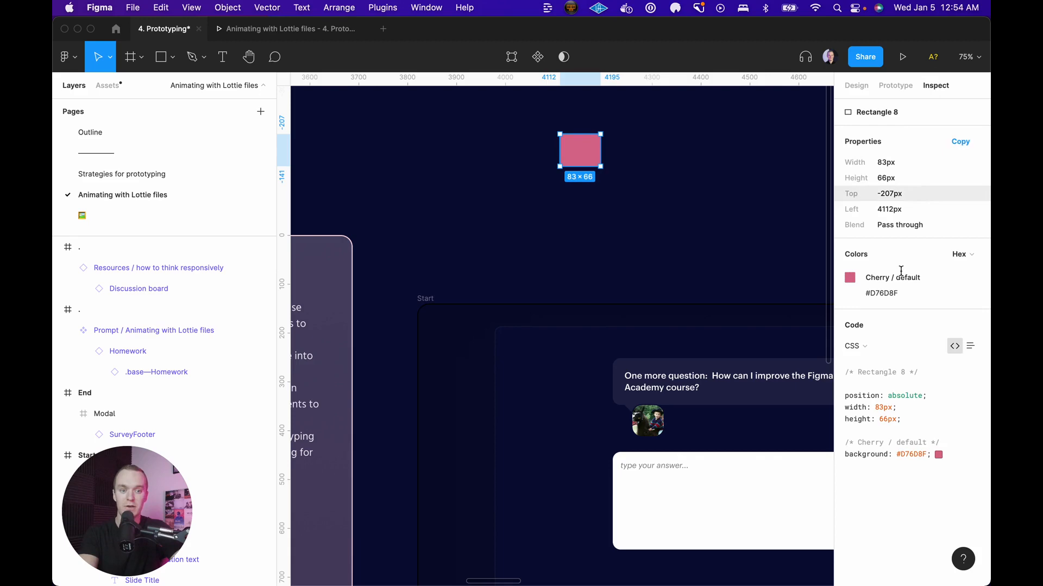
pyautogui.click(881, 295)
pyautogui.click(685, 234)
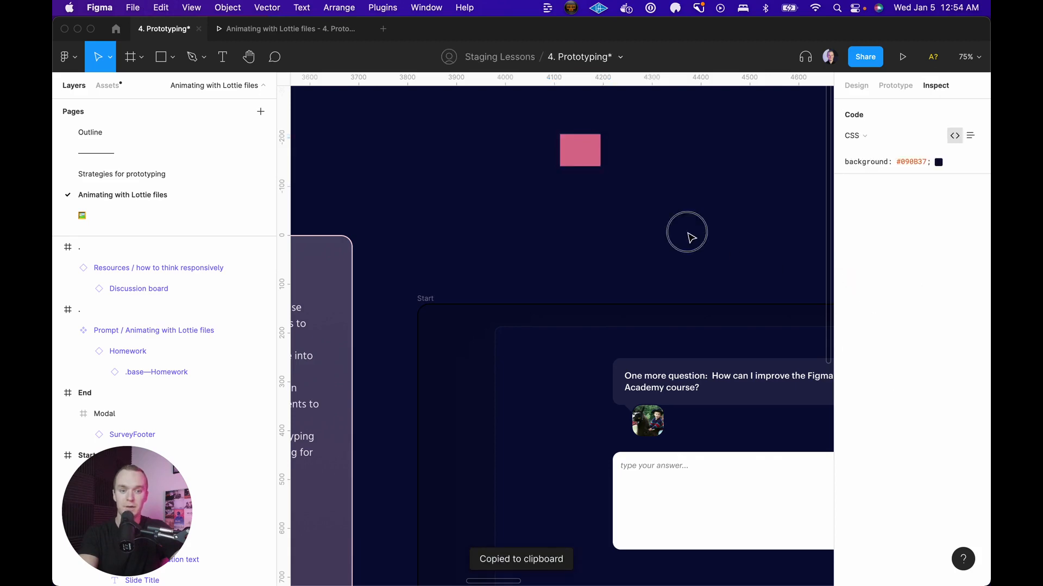
# Step: Switch back to LottieFiles in Safari and open the Success animation for editing its layer colors
pyautogui.hotkey('ctrl', 'Left')
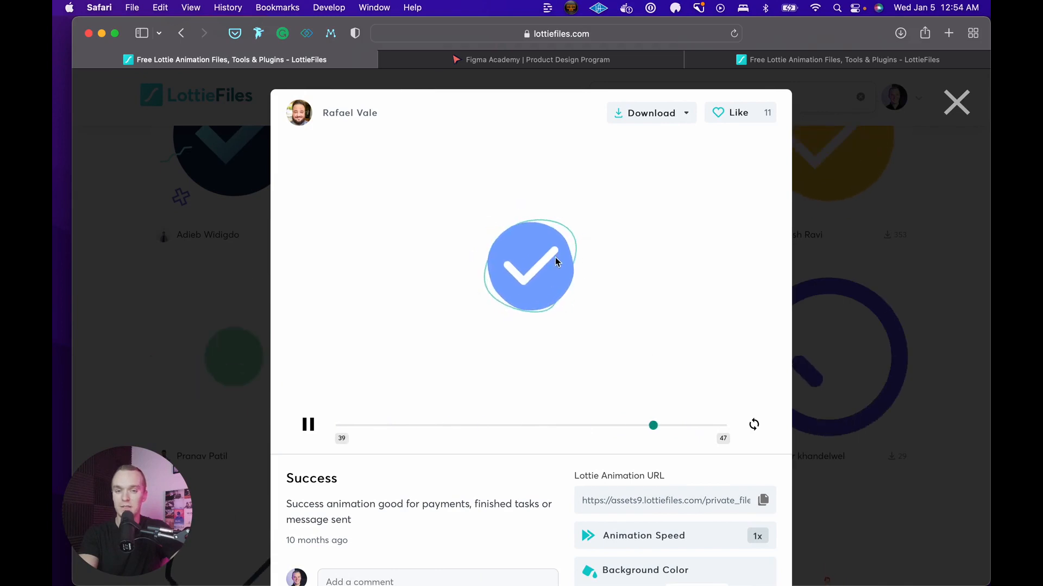
pyautogui.scroll(-10, 559, 267)
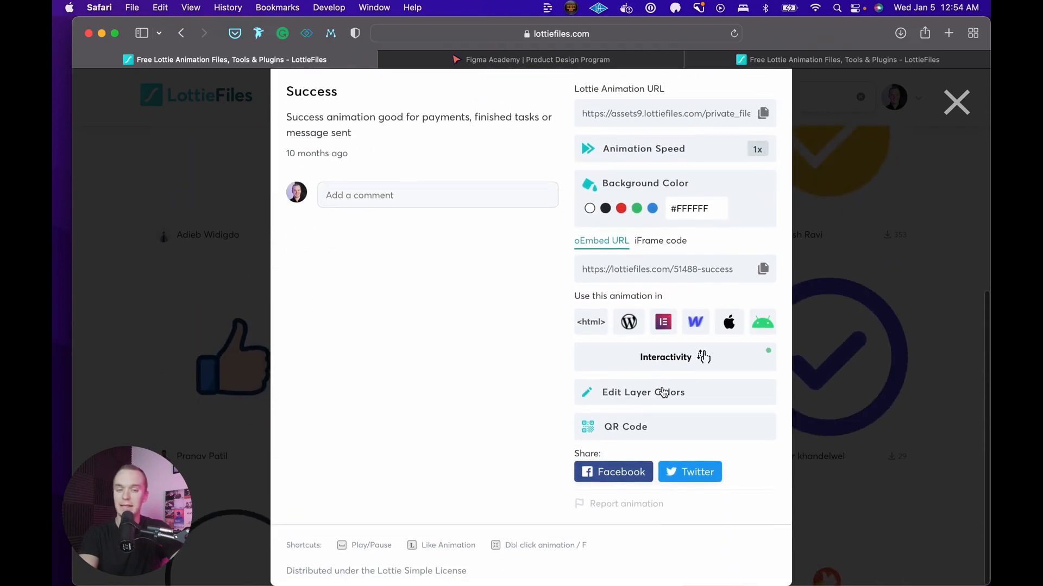
pyautogui.click(664, 393)
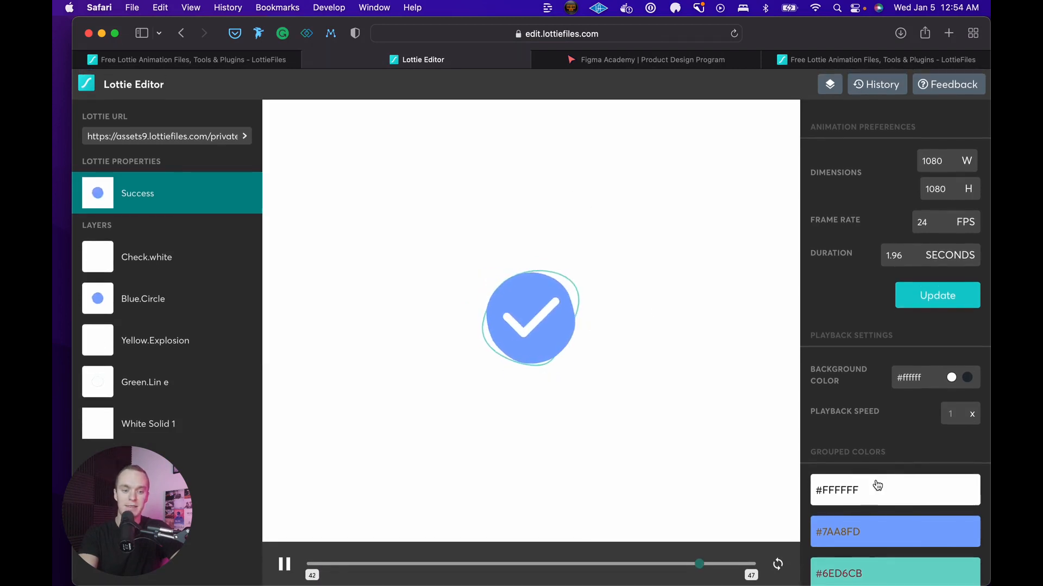
# Step: Change the animation's blue grouped color to #D76D8F and apply the update
pyautogui.scroll(-3, 869, 484)
pyautogui.click(858, 483)
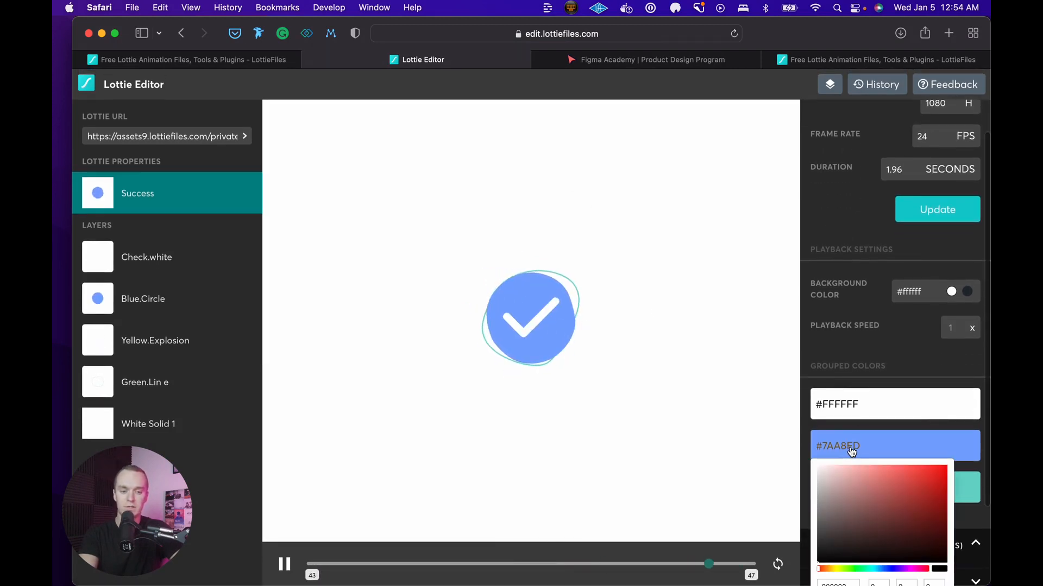
pyautogui.scroll(-4, 853, 478)
pyautogui.doubleClick(838, 479)
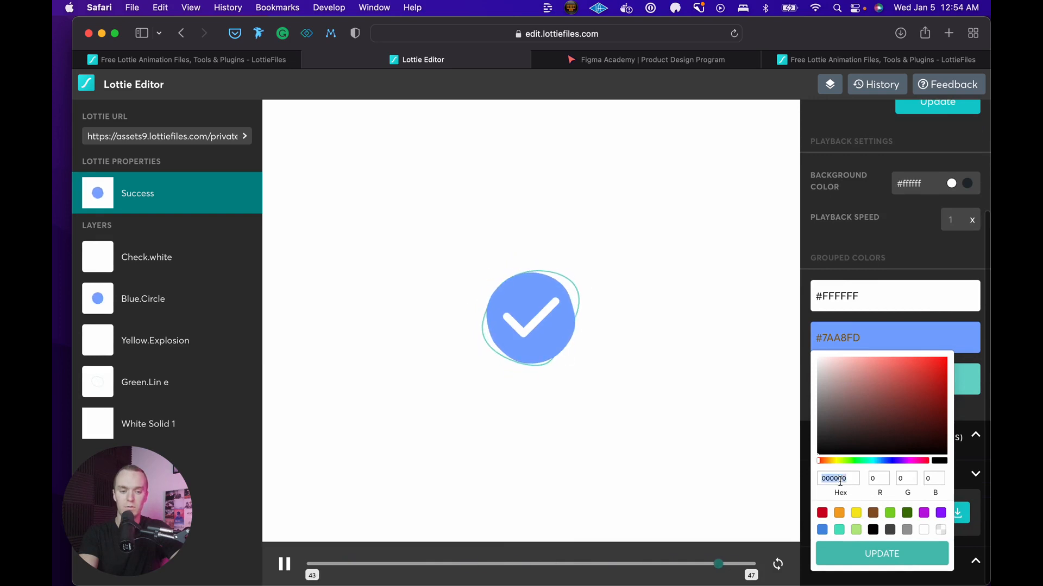
pyautogui.press('super+v')
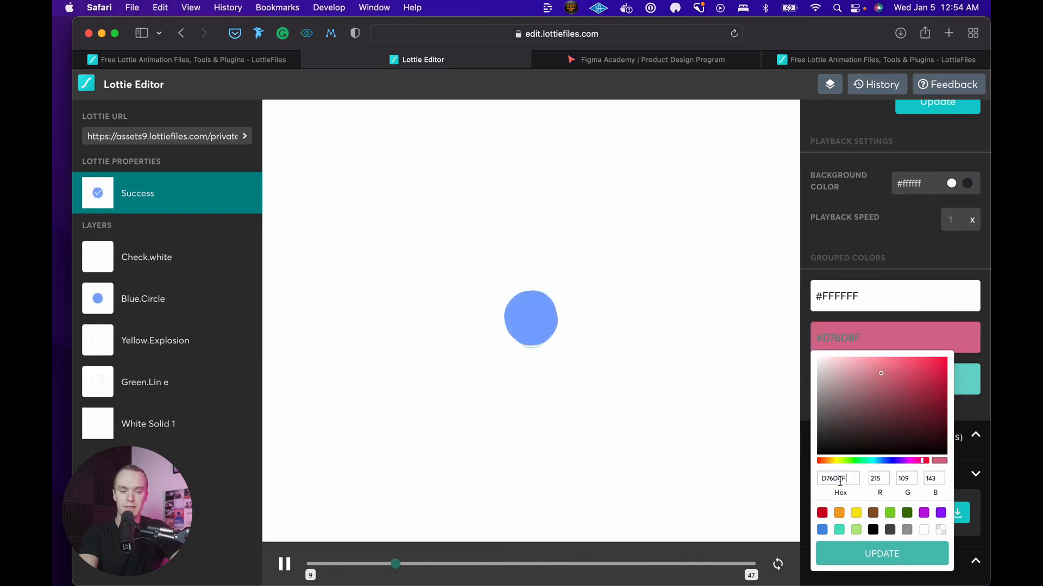
pyautogui.click(875, 553)
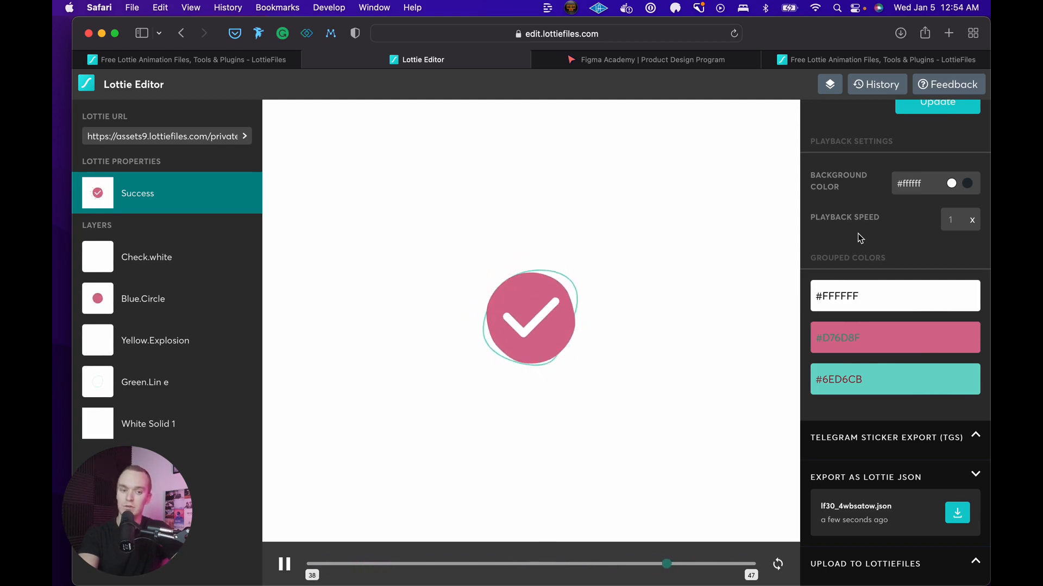
# Step: Set the Lottie Editor's playback background color to #090B37, taken from the Modal frame in Figma
pyautogui.scroll(3, 861, 238)
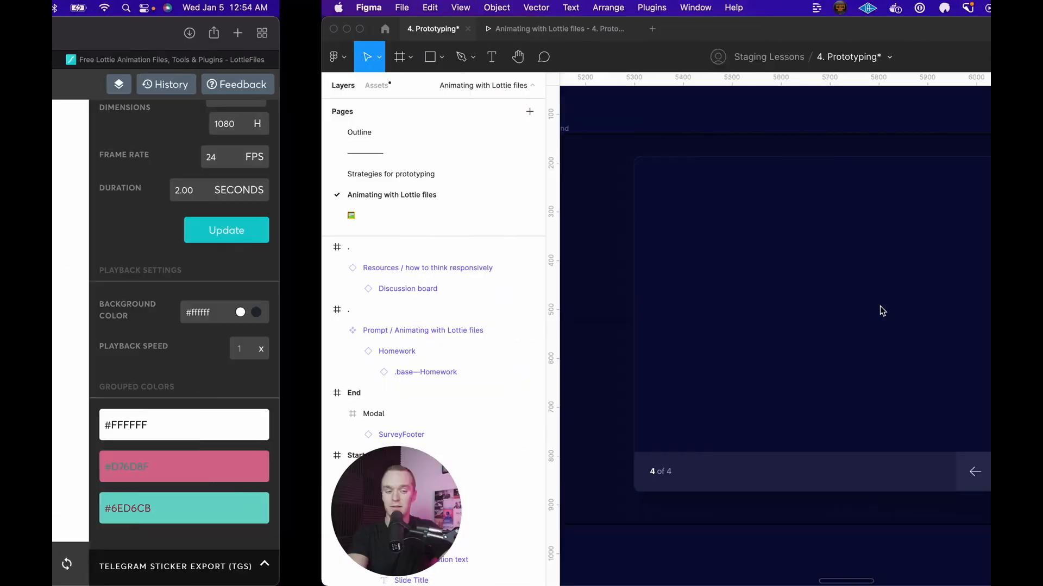
pyautogui.hscroll(2, 688, 230)
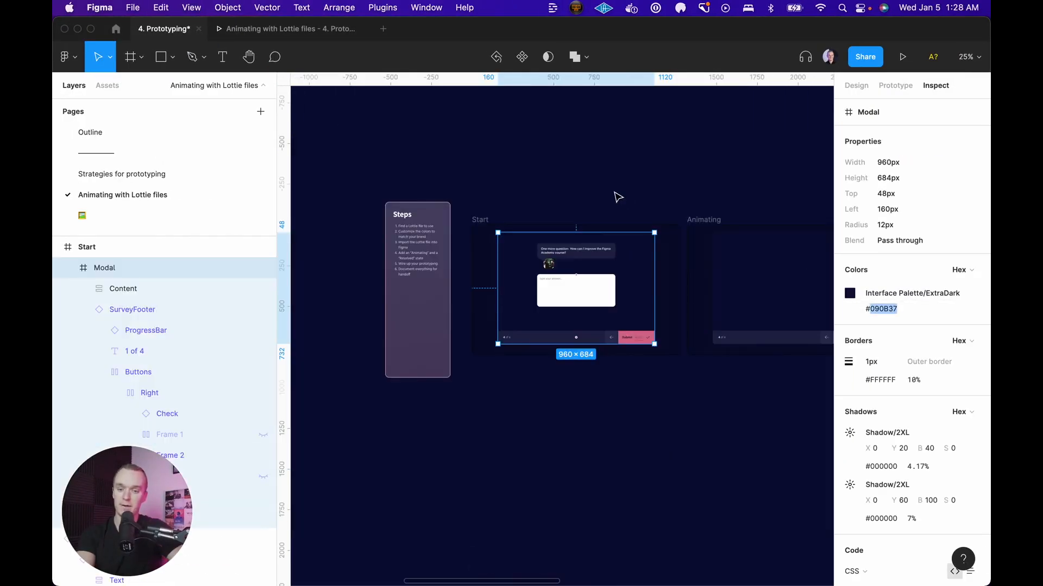
pyautogui.hotkey('ctrl', 'Left')
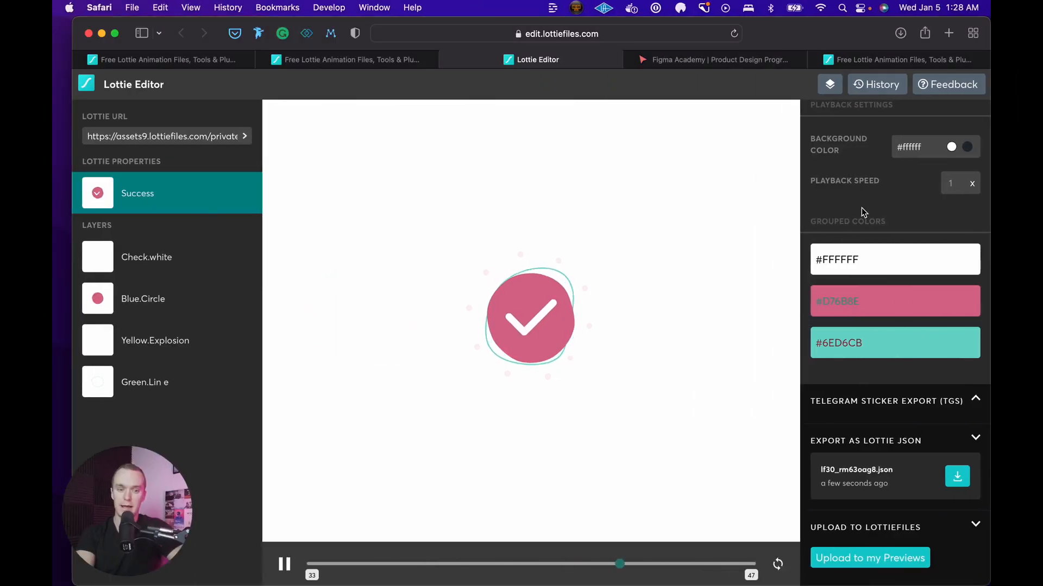
pyautogui.scroll(2, 863, 207)
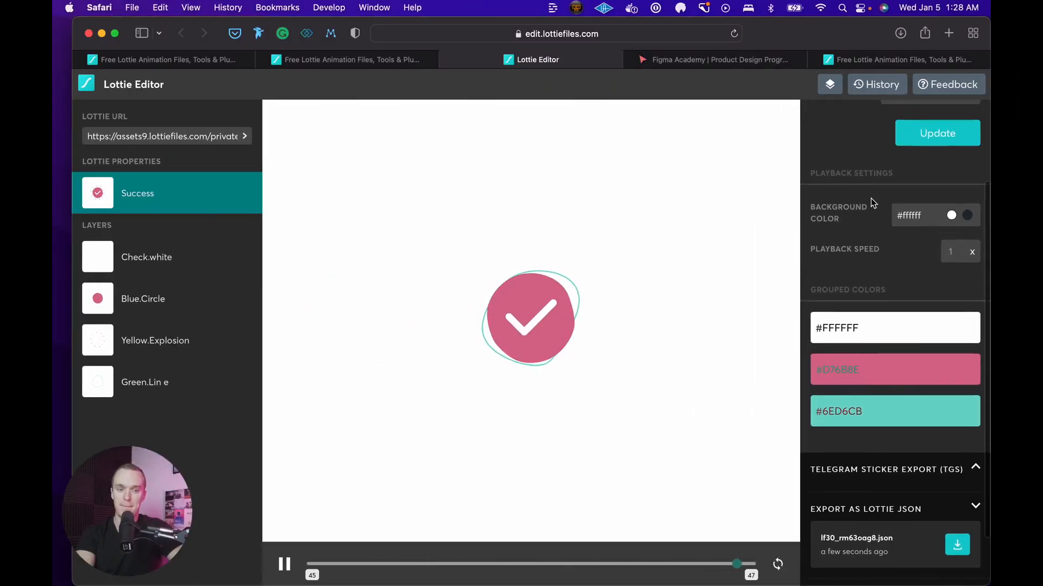
pyautogui.doubleClick(919, 225)
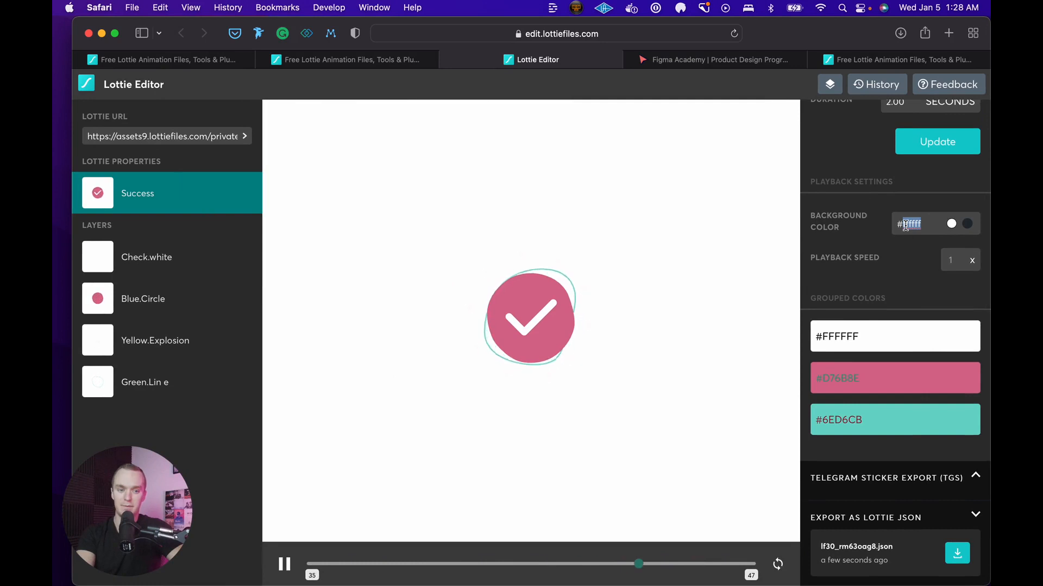
pyautogui.press('super+v')
pyautogui.click(905, 225)
pyautogui.press('BackSpace')
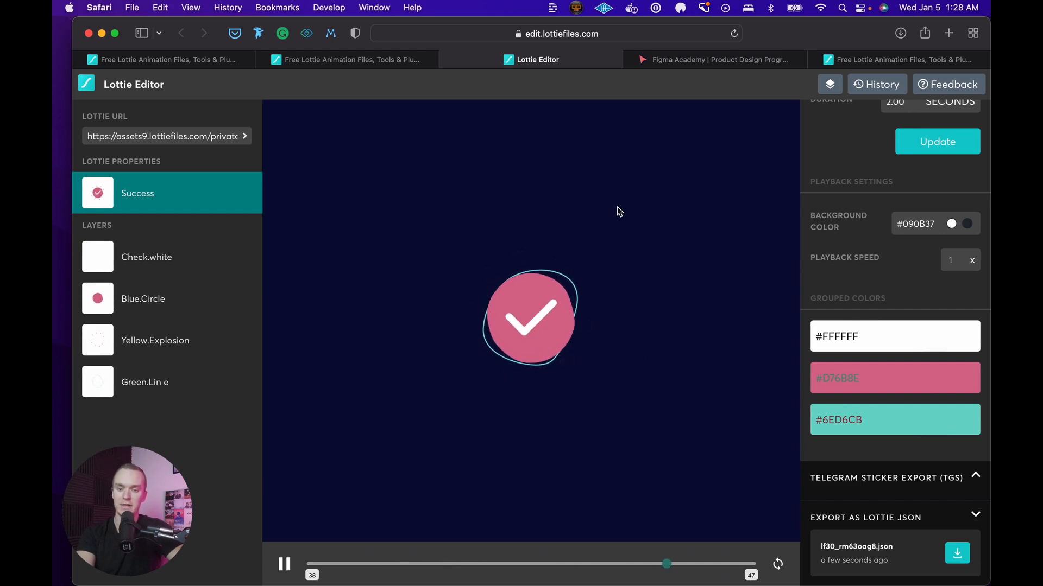
# Step: Download the recolored Success animation as a Lottie JSON file
pyautogui.scroll(-3, 880, 454)
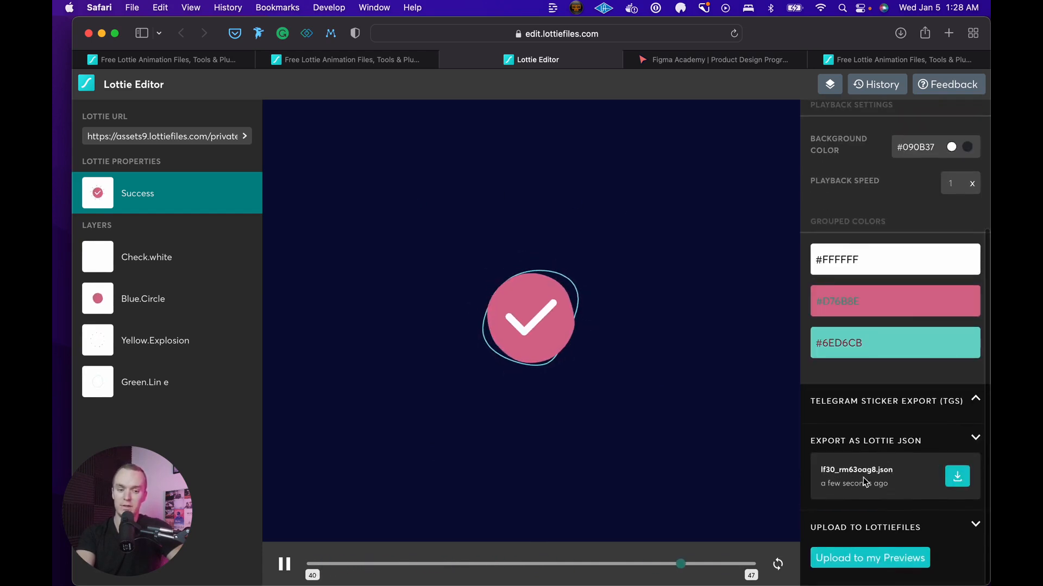
pyautogui.click(957, 477)
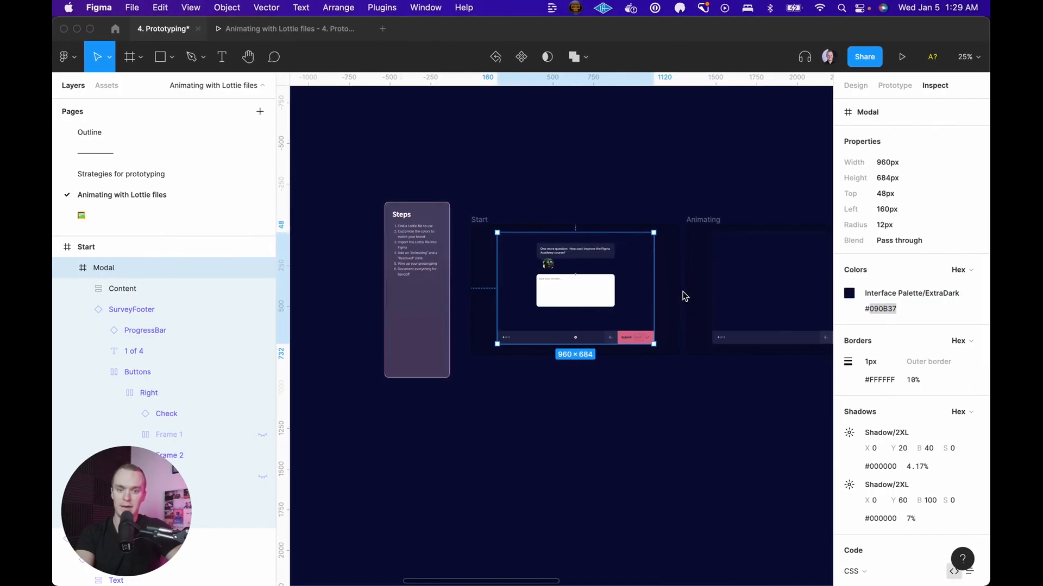
# Step: Switch to Figma, deselect the Modal frame and review the Steps list on the canvas
pyautogui.click(526, 119)
pyautogui.hscroll(-5, 516, 146)
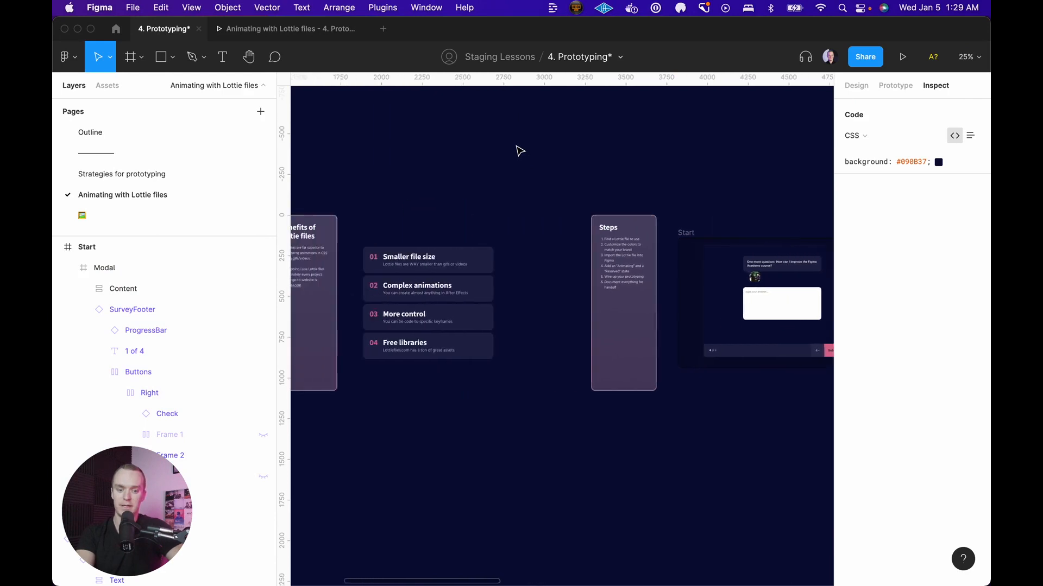
pyautogui.scroll(8, 516, 146)
pyautogui.hscroll(15, 517, 152)
pyautogui.scroll(8, 517, 152)
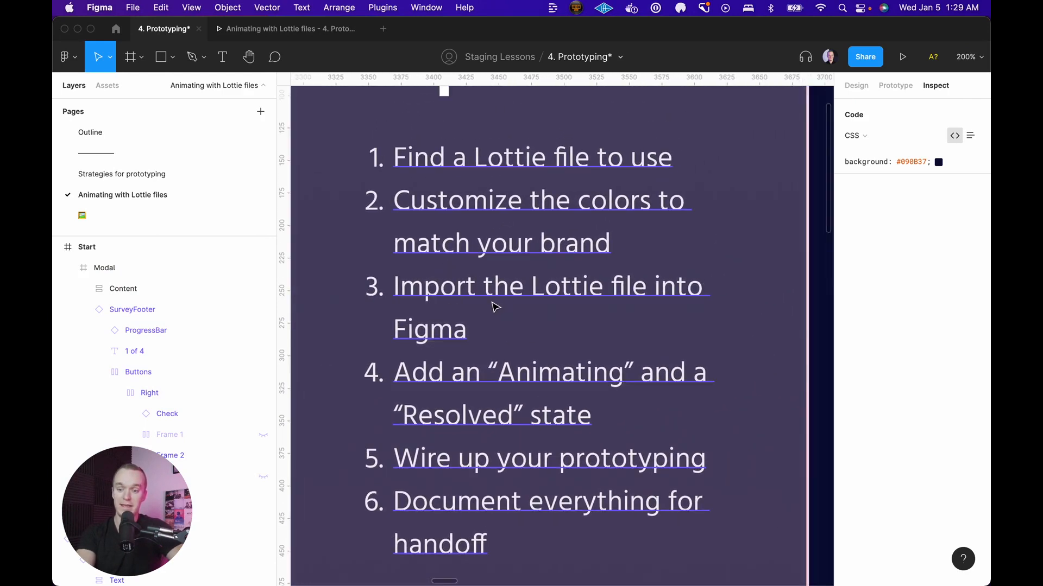
pyautogui.scroll(-5, 494, 307)
pyautogui.hscroll(10, 720, 213)
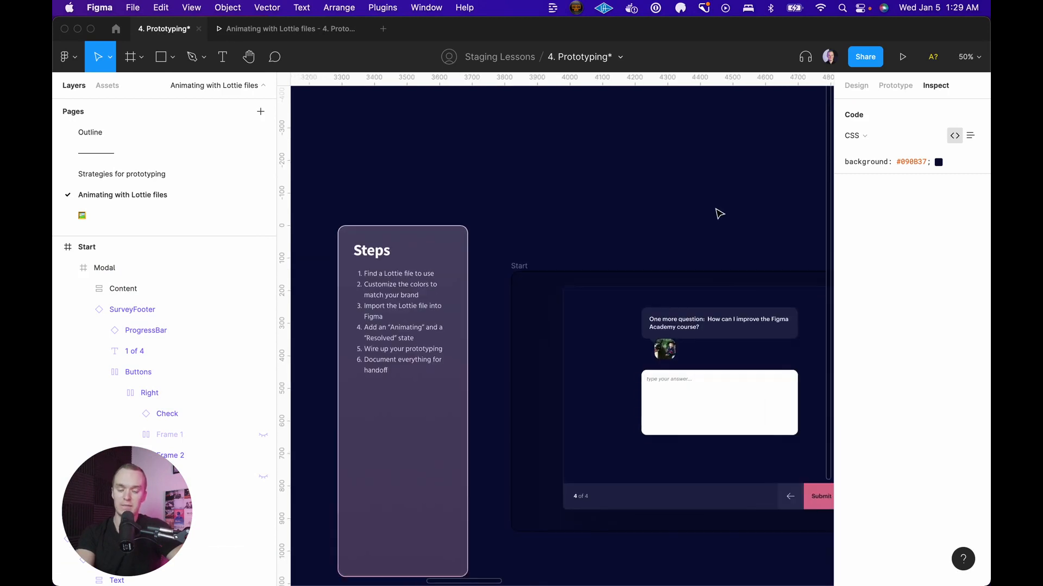
# Step: Run the LottieFiles plugin and load lf30_editor_tp8k7rqw.json from the Desktop
pyautogui.press('super+slash')
pyautogui.write('lottiefiles')
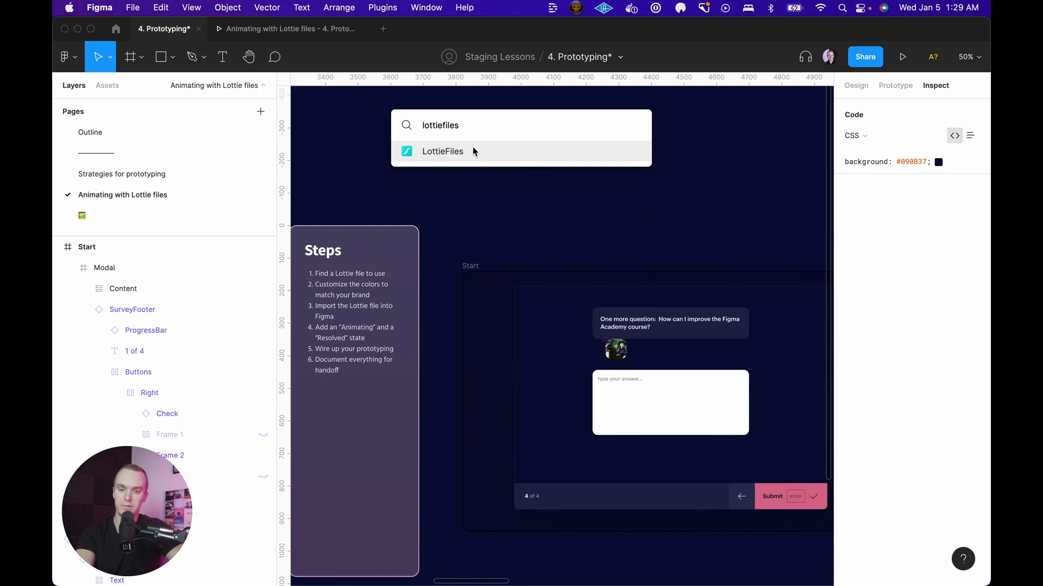
pyautogui.click(472, 151)
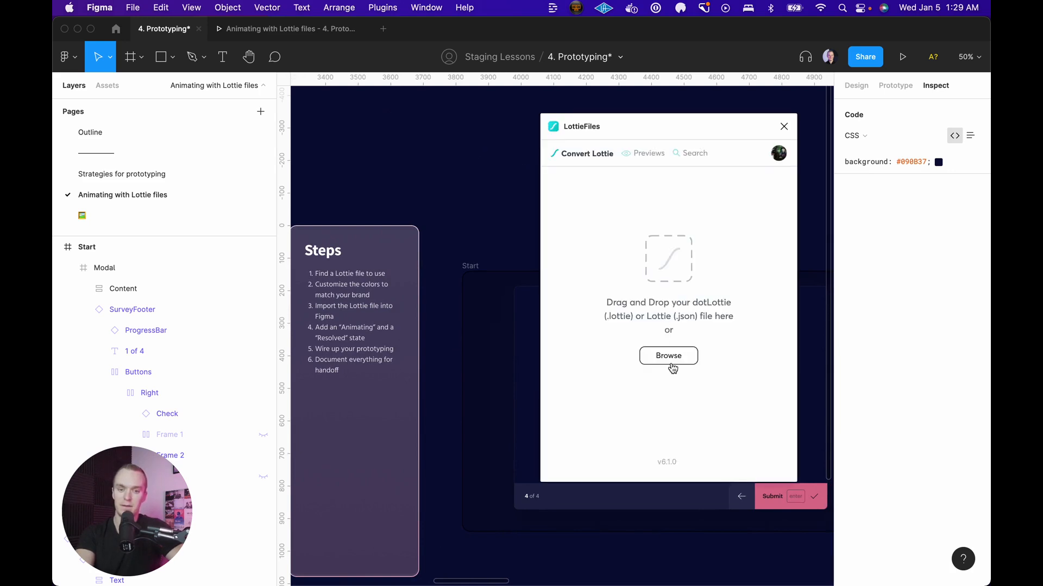
pyautogui.click(670, 359)
pyautogui.click(437, 225)
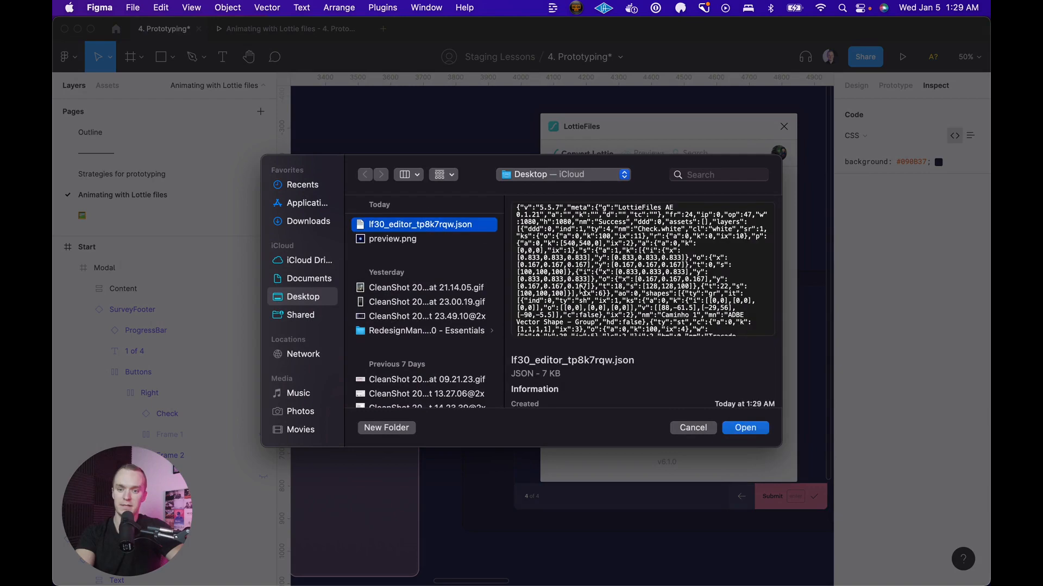
pyautogui.click(744, 429)
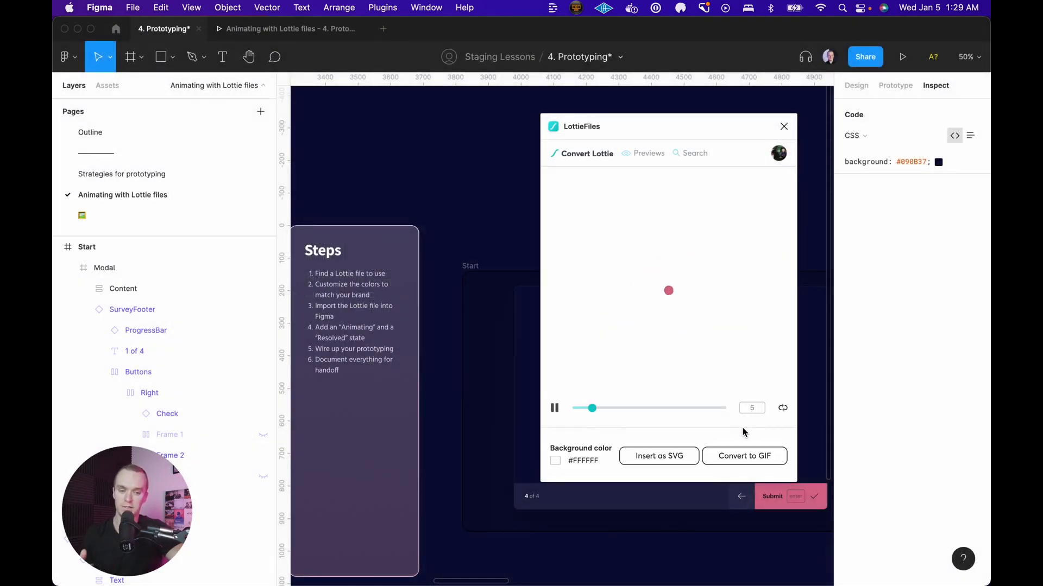
# Step: Set the animation's background color to #090B37 in the plugin and convert it to a GIF
pyautogui.click(585, 462)
pyautogui.doubleClick(601, 429)
pyautogui.write('#090B37')
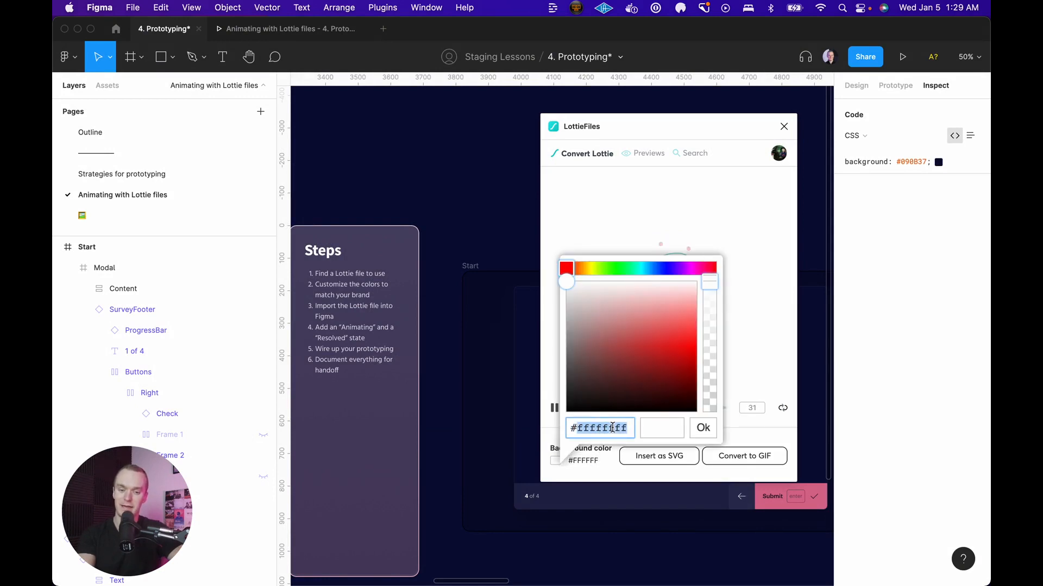
pyautogui.press('Return')
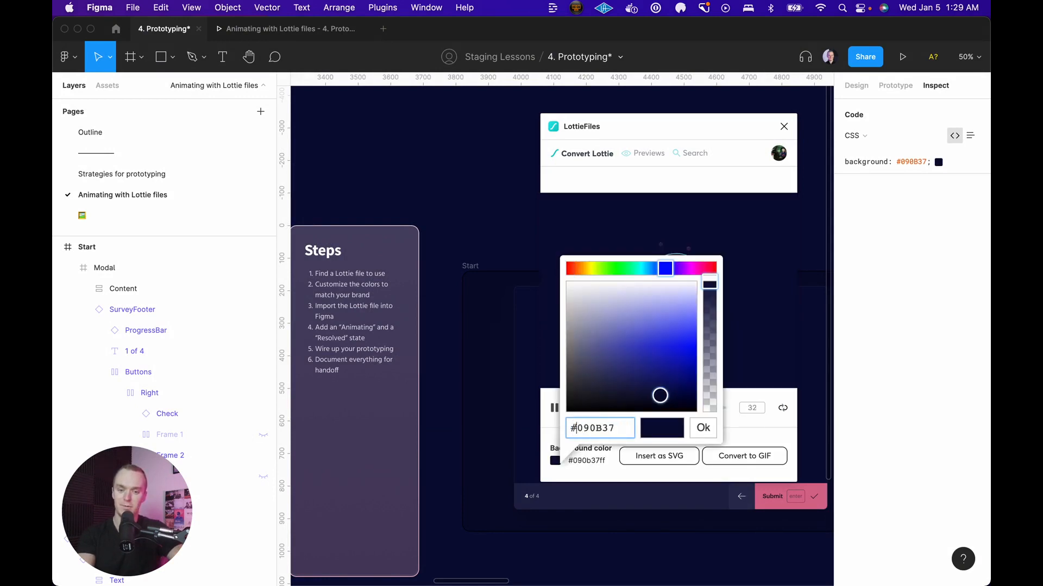
pyautogui.click(705, 429)
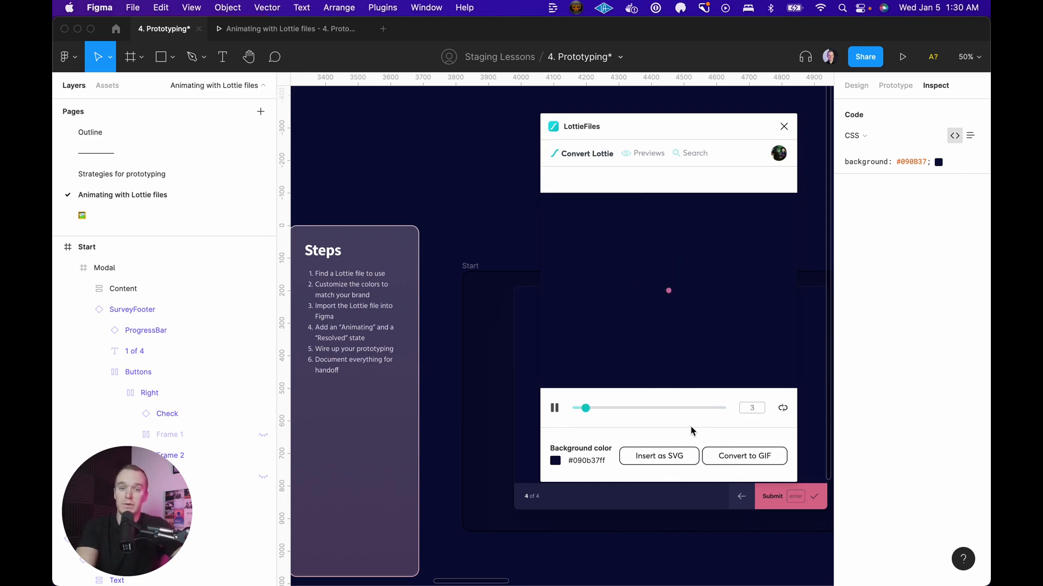
pyautogui.click(728, 457)
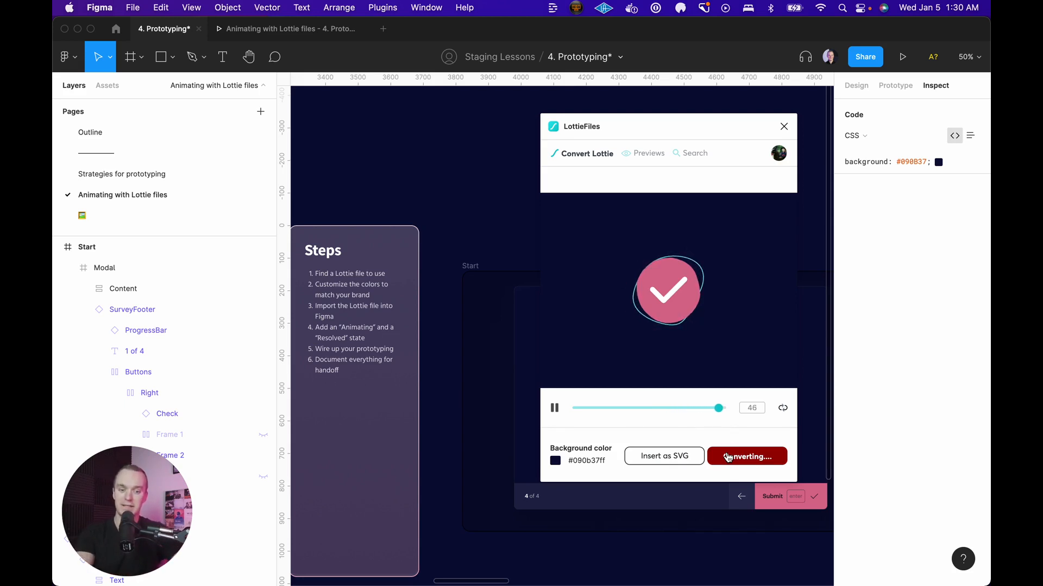
# Step: Close the LottieFiles plugin and move the inserted GIF rectangle into the Modal of the Animating frame
pyautogui.click(784, 127)
pyautogui.scroll(6, 99, 387)
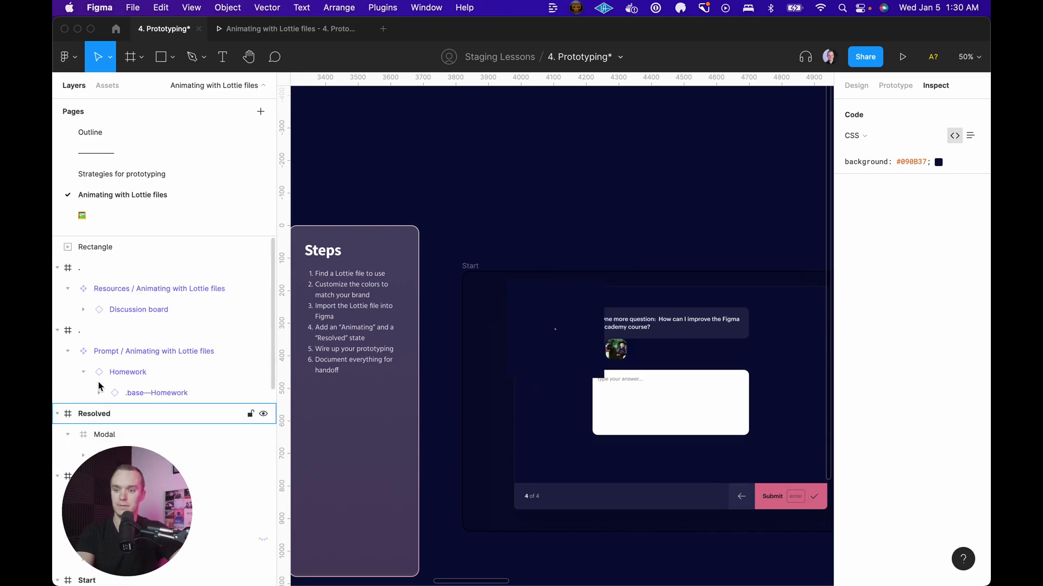
pyautogui.click(109, 246)
pyautogui.press('-')
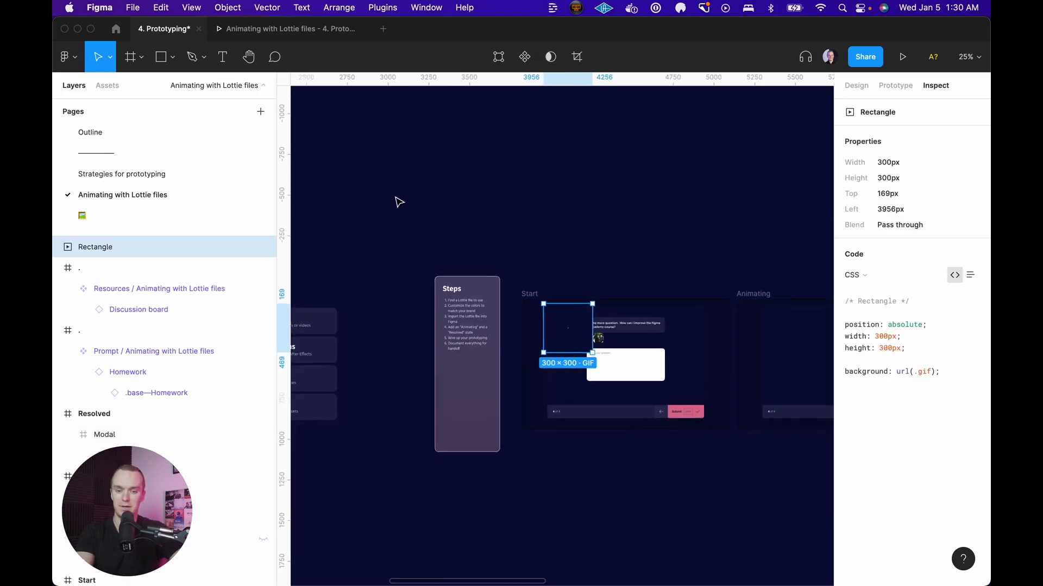
pyautogui.hscroll(3, 412, 233)
pyautogui.moveTo(403, 299); pyautogui.dragTo(682, 328)
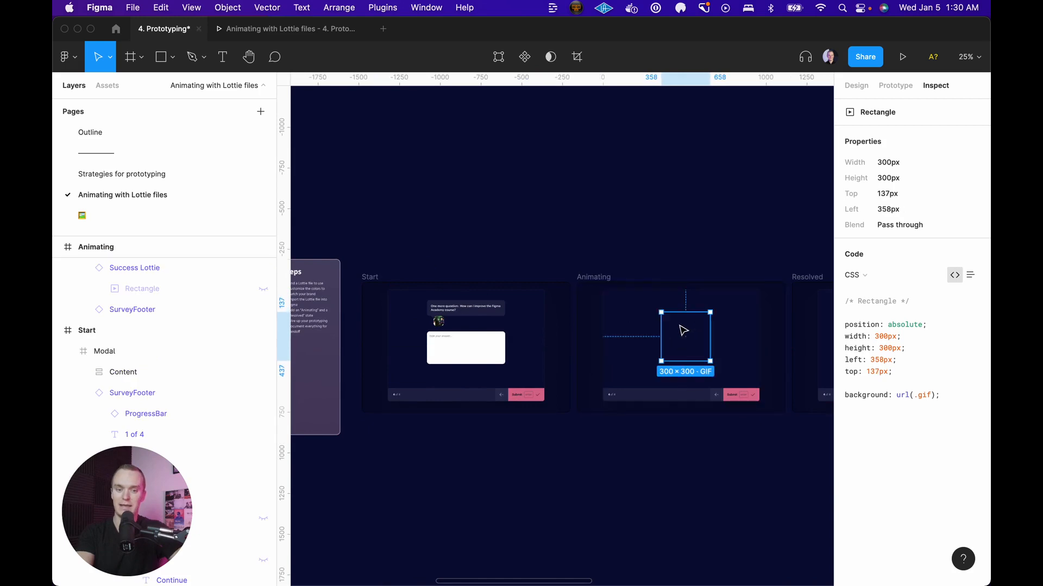
# Step: Center the GIF horizontally and vertically within the Animating frame's Modal, then deselect it
pyautogui.click(856, 86)
pyautogui.click(871, 109)
pyautogui.click(932, 109)
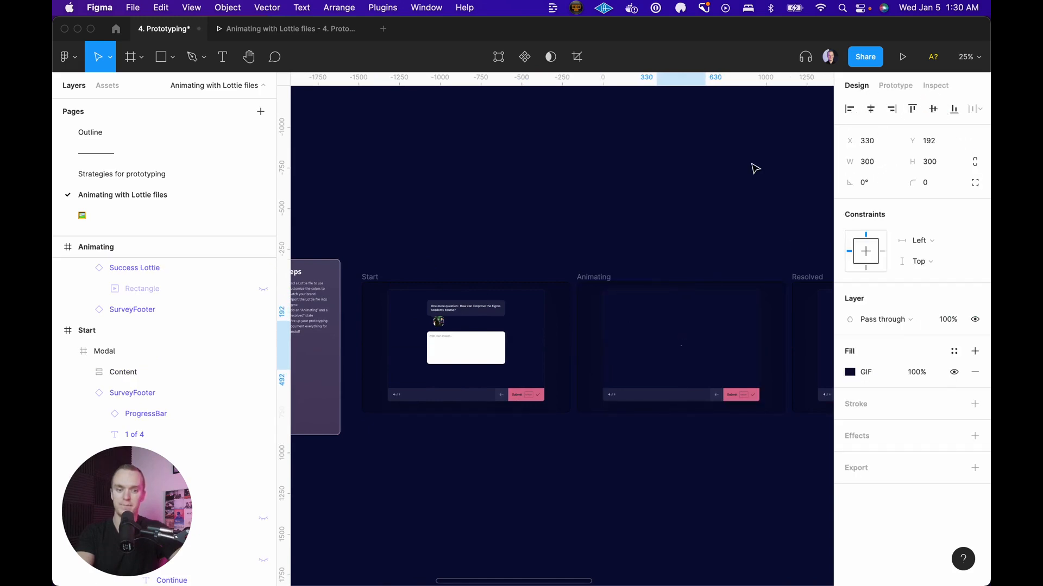
pyautogui.click(552, 200)
# Step: Review the remaining items in the Steps list on the canvas
pyautogui.hscroll(-5, 552, 200)
pyautogui.press('+')
pyautogui.press('+')
pyautogui.hscroll(5, 555, 203)
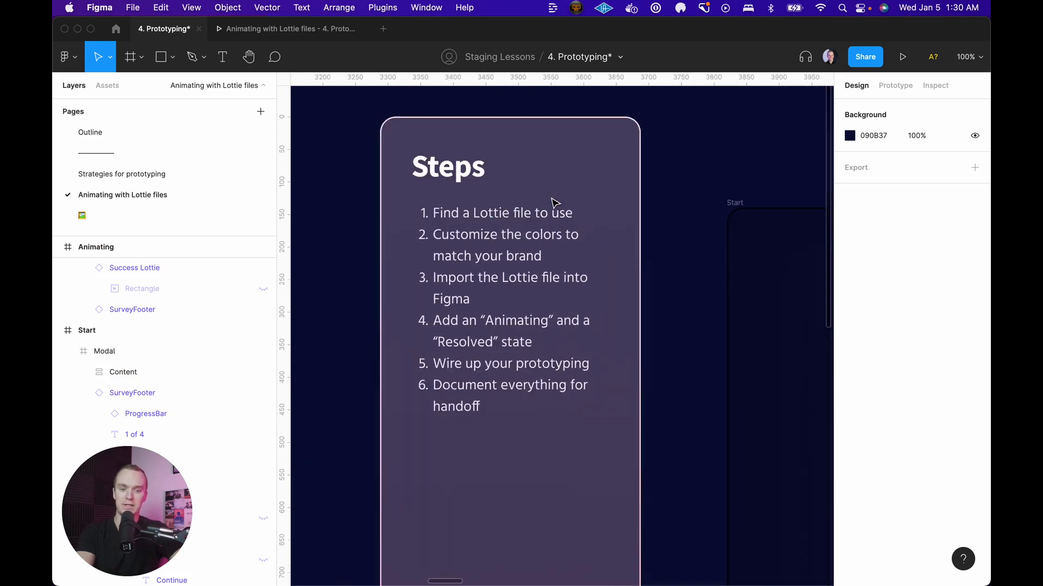
pyautogui.keyDown('super'); pyautogui.doubleClick(484, 327); pyautogui.keyUp('super')
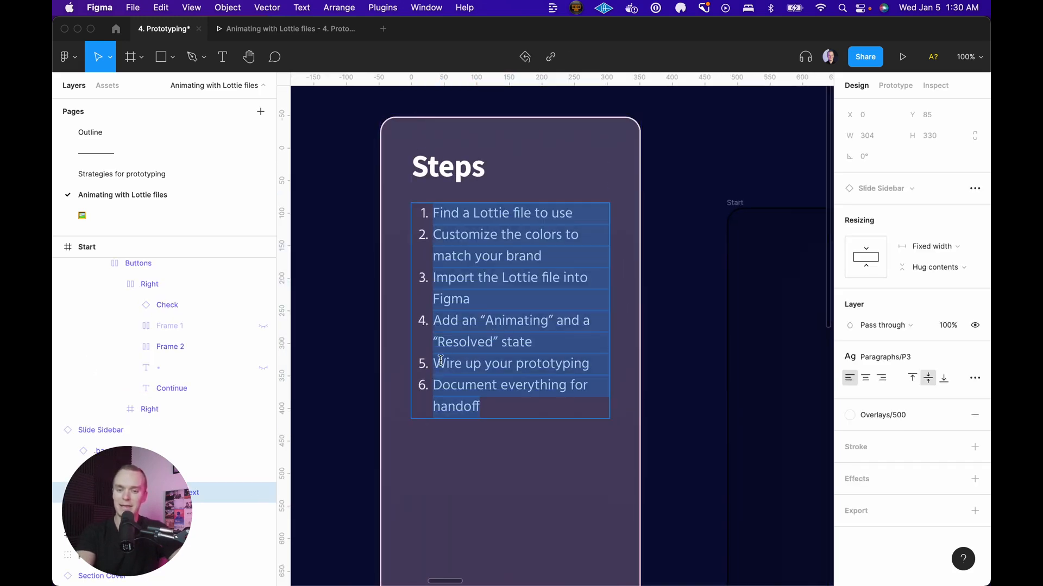
pyautogui.press('Escape')
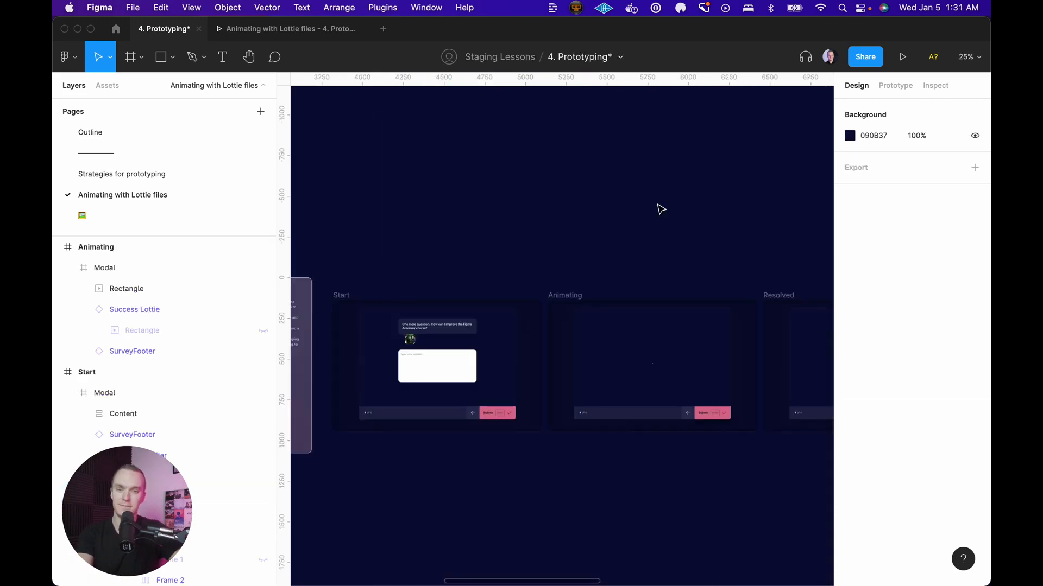
# Step: Preview the prototype and submit the survey to watch the success transition
pyautogui.hotkey('ctrl', 'Tab')
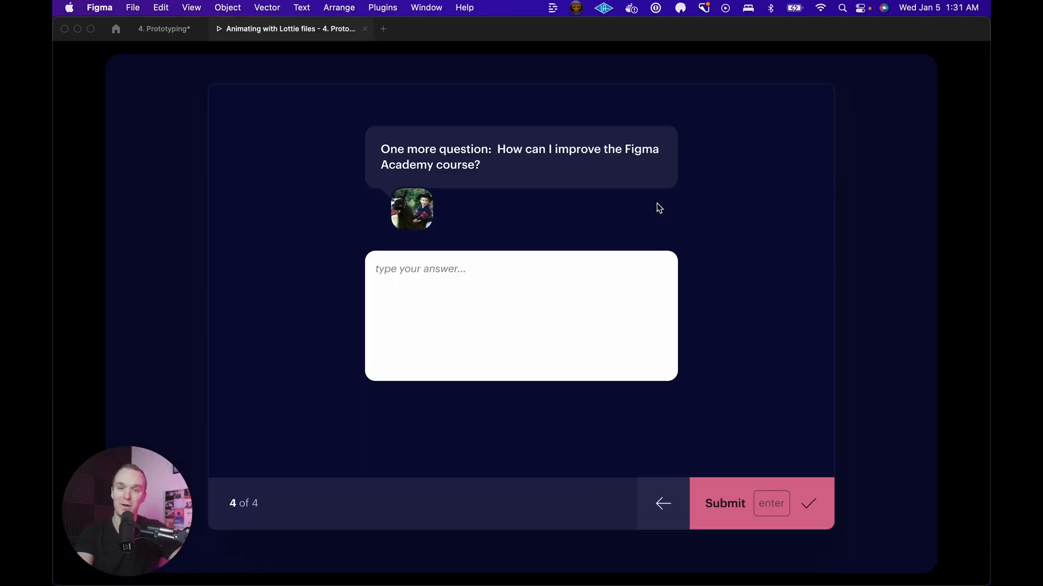
pyautogui.click(752, 503)
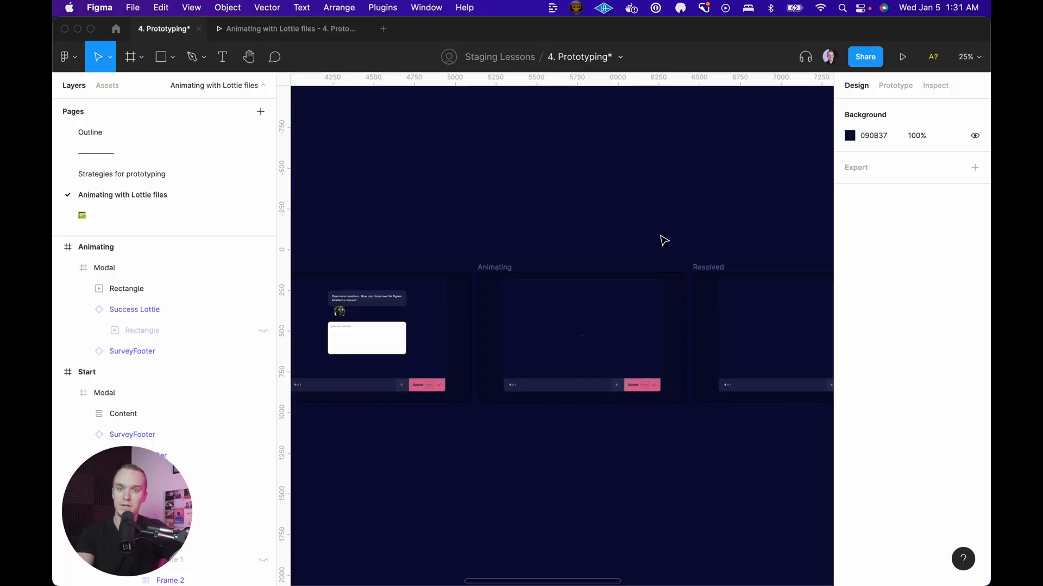
# Step: Set the GIF fill in the Animating frame to display its last frame
pyautogui.keyDown('ctrl'); pyautogui.scroll(5, 663, 240); pyautogui.keyUp('ctrl')
pyautogui.hscroll(10, 663, 241)
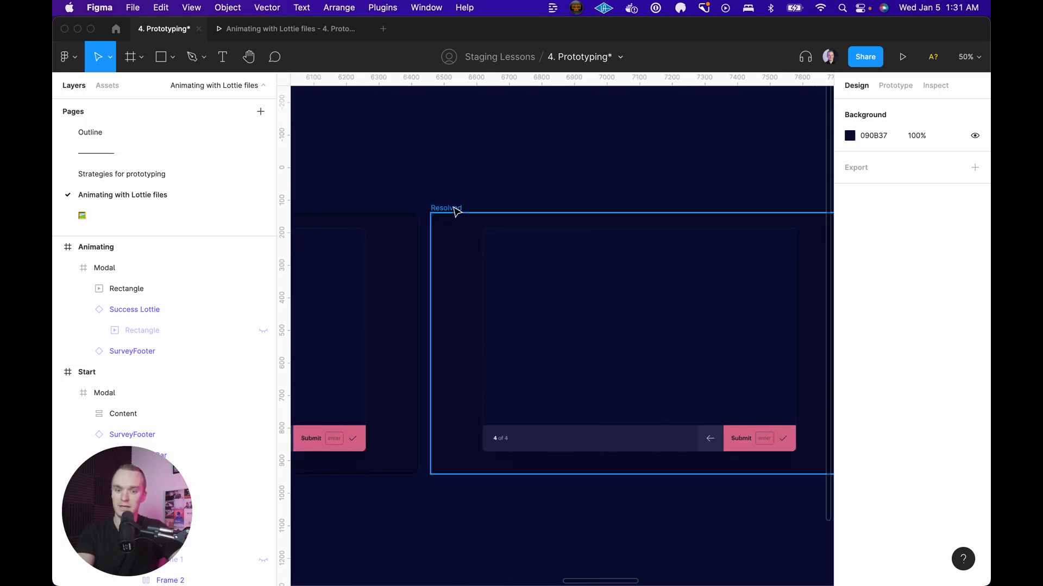
pyautogui.hscroll(-6, 684, 178)
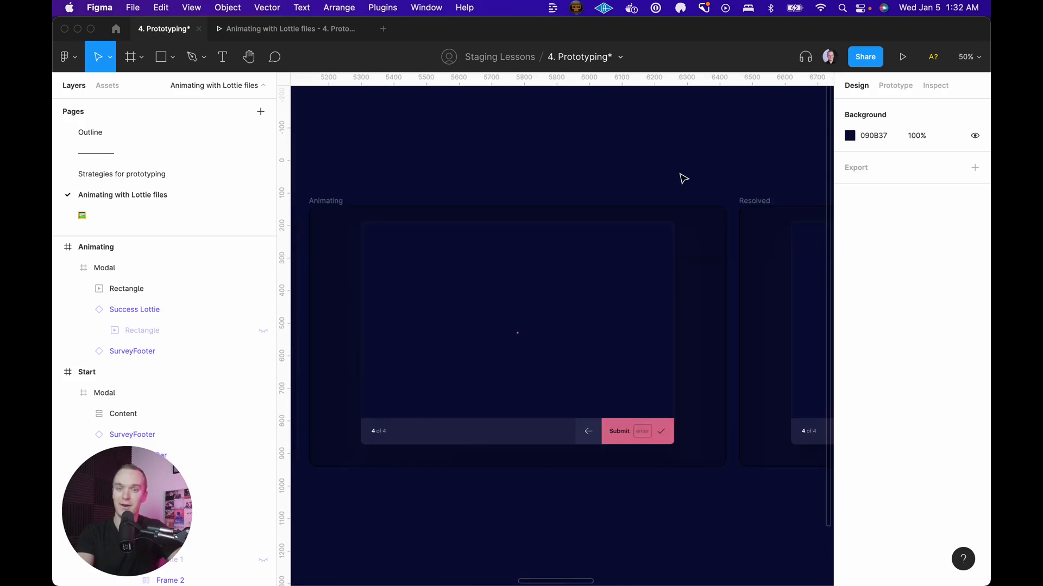
pyautogui.doubleClick(518, 339)
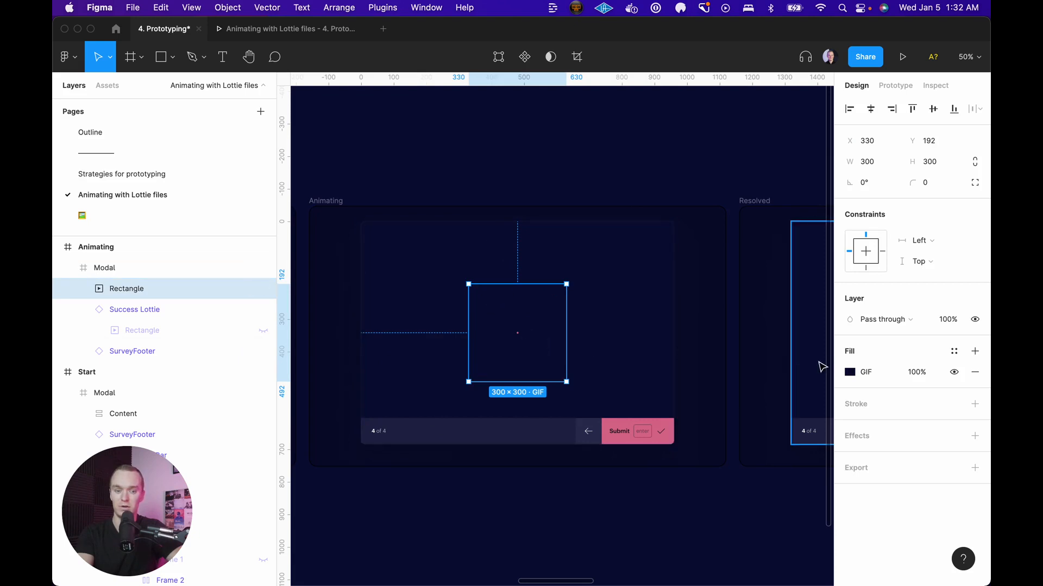
pyautogui.click(849, 374)
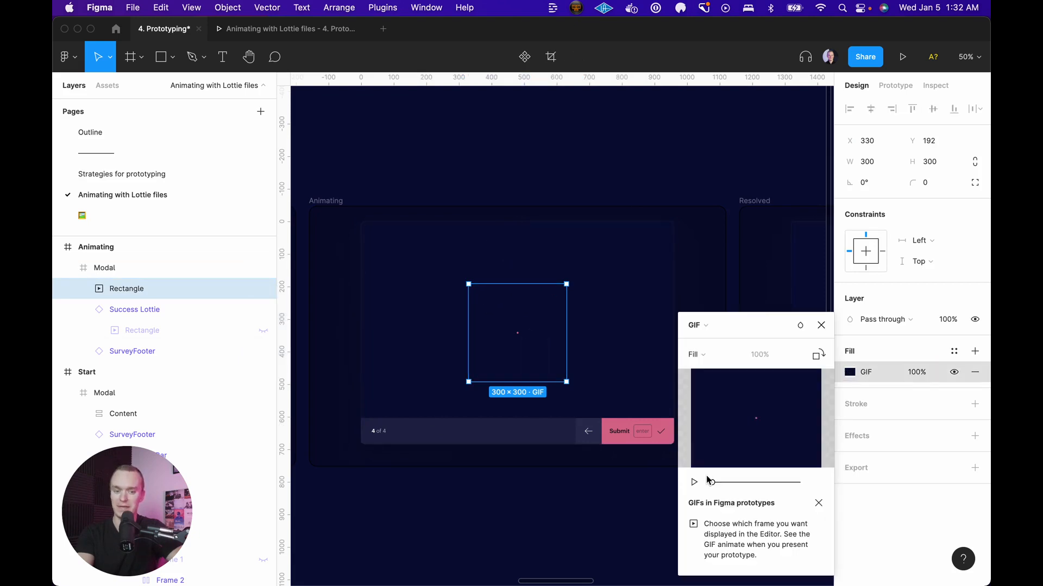
pyautogui.moveTo(712, 483); pyautogui.dragTo(816, 485)
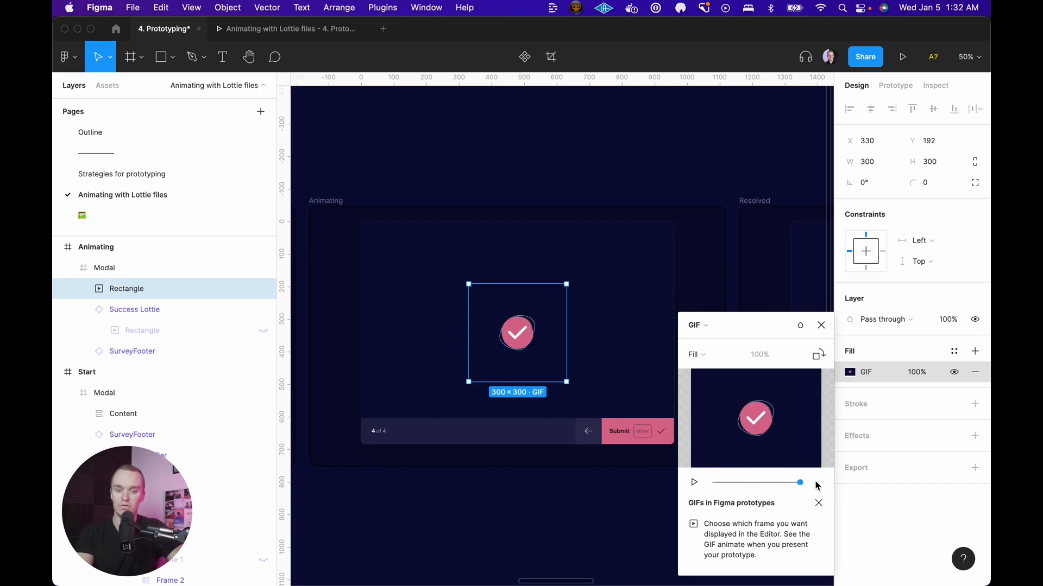
pyautogui.click(824, 326)
# Step: Export the GIF rectangle as a 1x PNG named Image to the Desktop
pyautogui.click(975, 468)
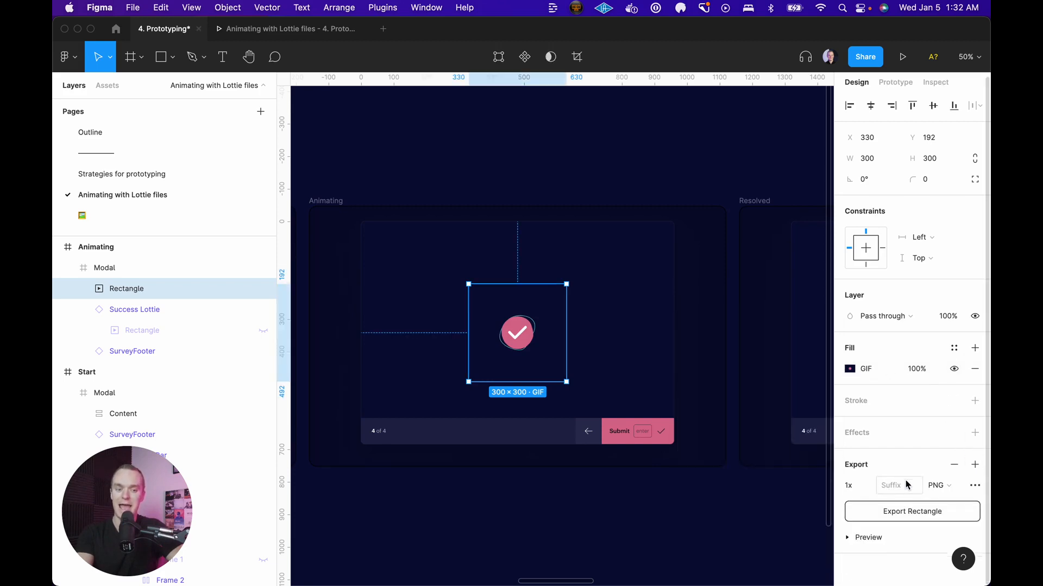
pyautogui.click(904, 512)
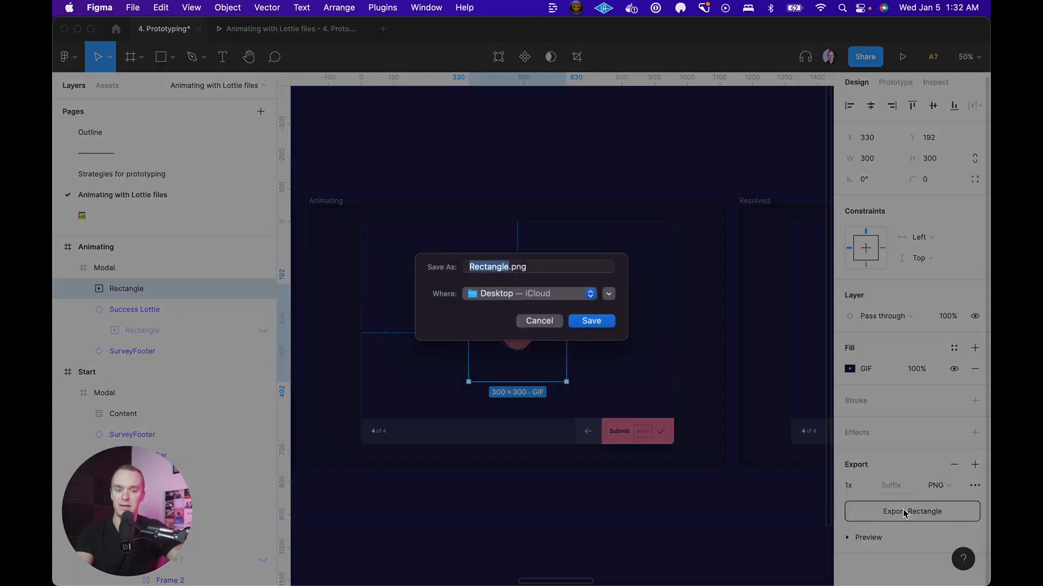
pyautogui.write('image')
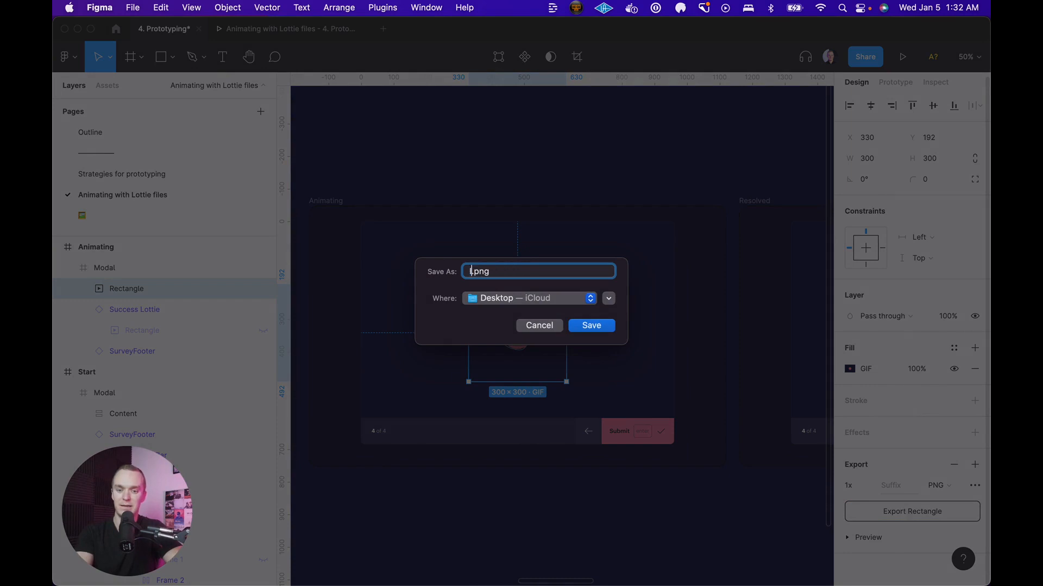
pyautogui.press('Return')
pyautogui.click(683, 151)
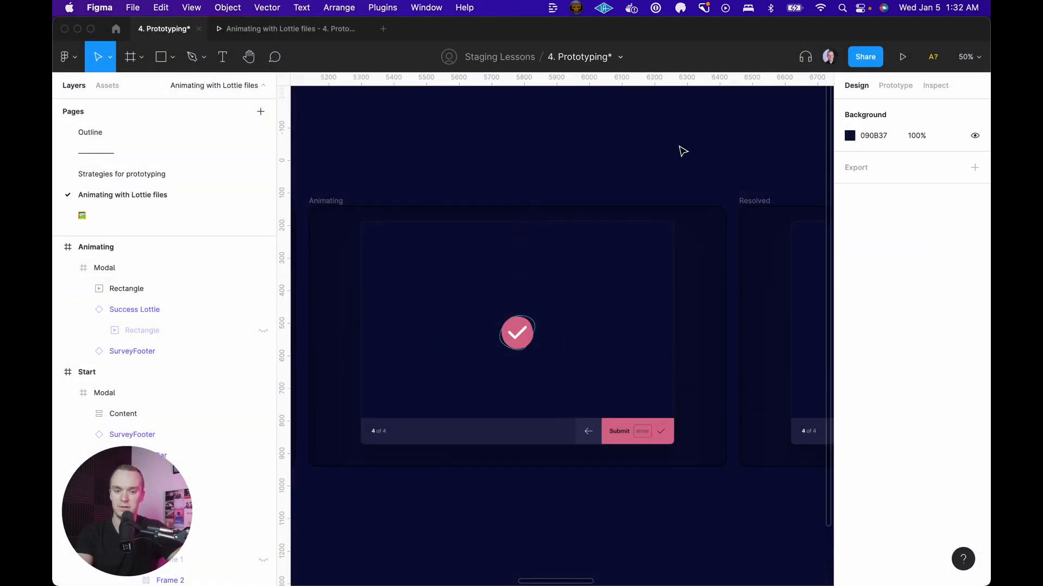
# Step: Copy the GIF rectangle from the Animating frame and paste it into the Resolved frame's Modal
pyautogui.press('-')
pyautogui.click(485, 341)
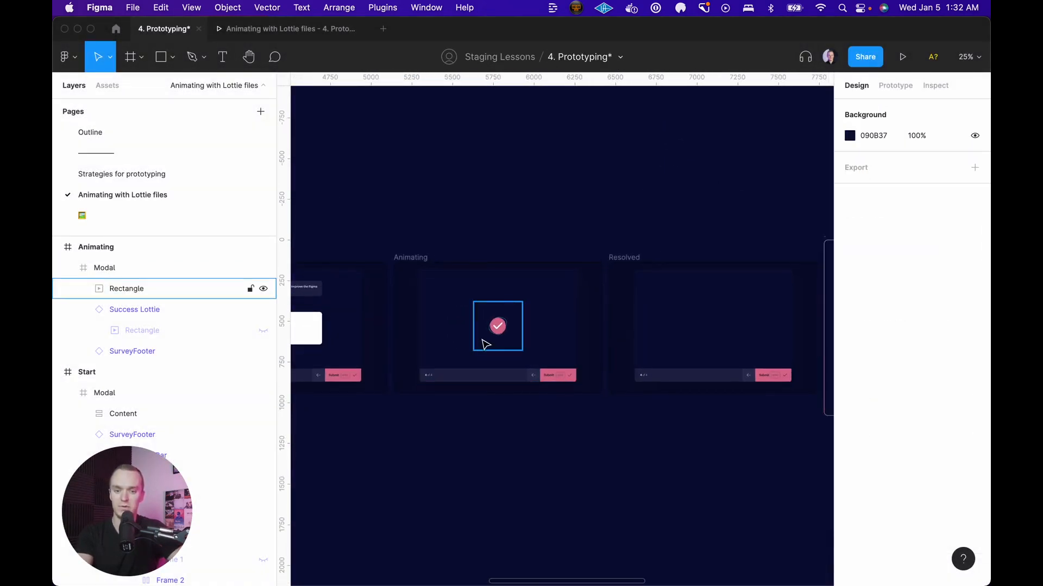
pyautogui.press('cmd+c')
pyautogui.click(662, 293)
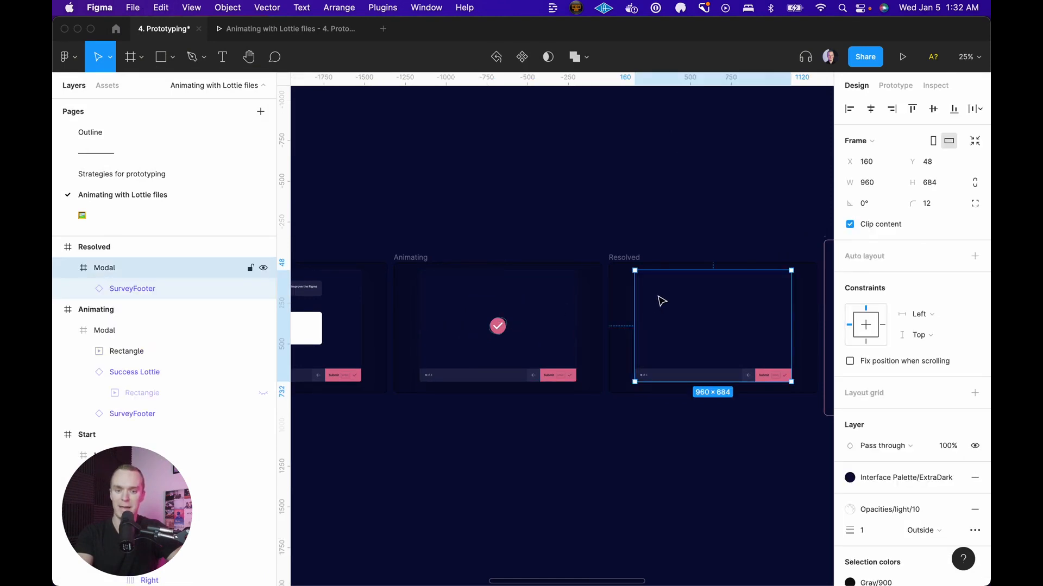
pyautogui.press('cmd+v')
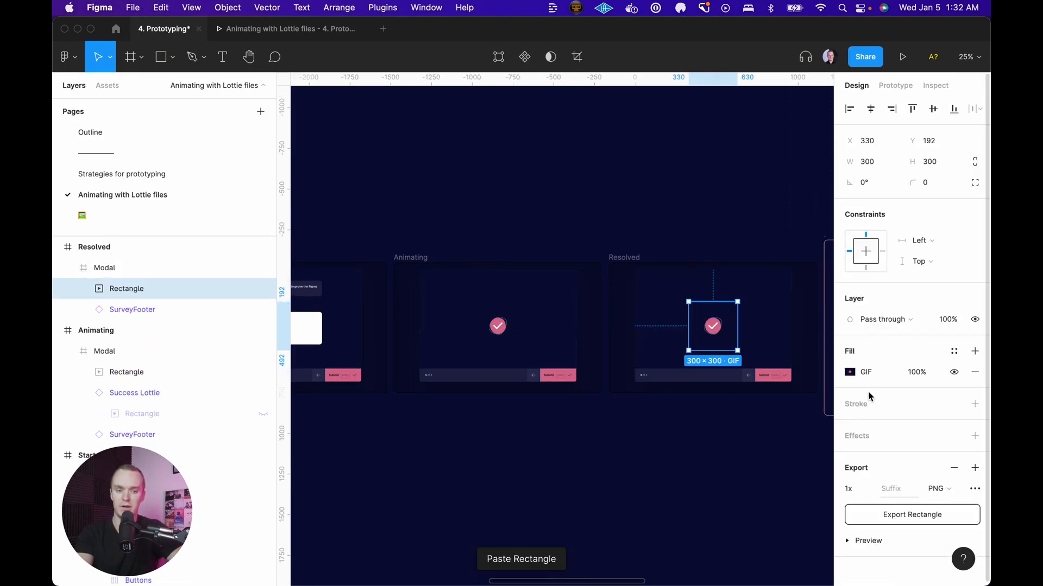
# Step: Replace the GIF fill of the Resolved frame's rectangle with Image.png from the Desktop
pyautogui.click(850, 372)
pyautogui.click(755, 419)
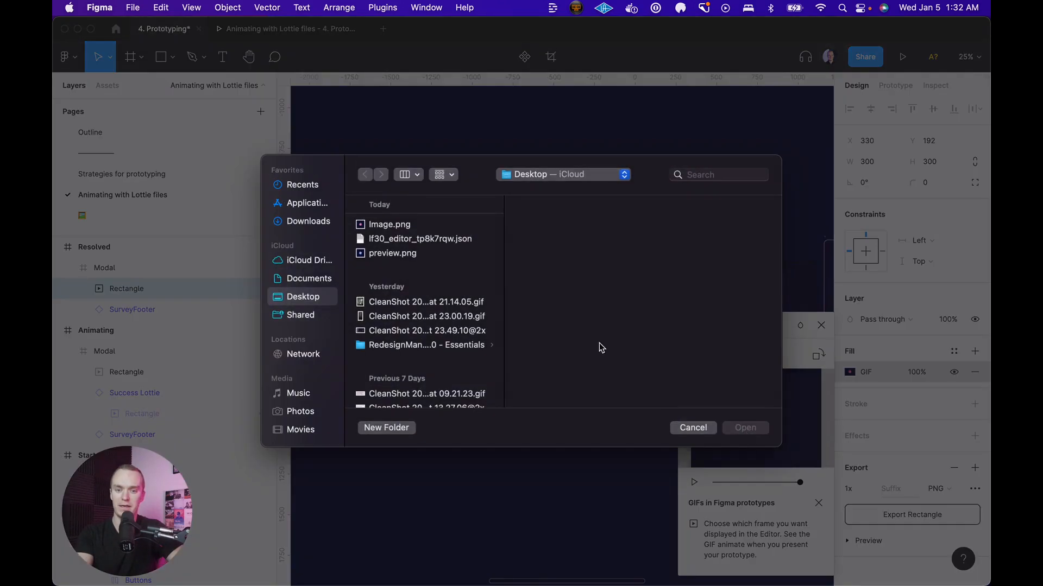
pyautogui.click(399, 224)
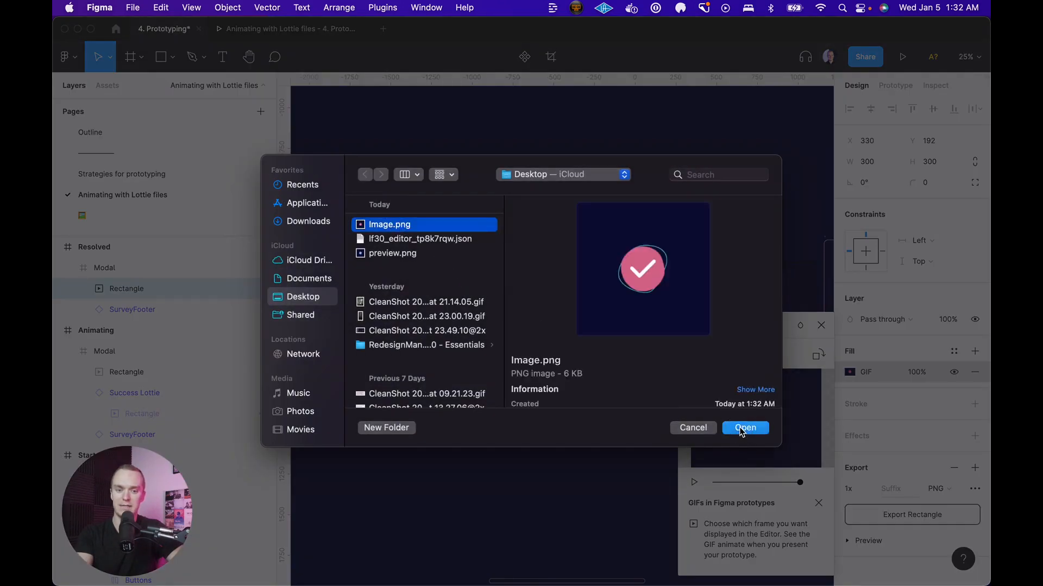
pyautogui.click(744, 428)
pyautogui.click(818, 274)
pyautogui.click(615, 185)
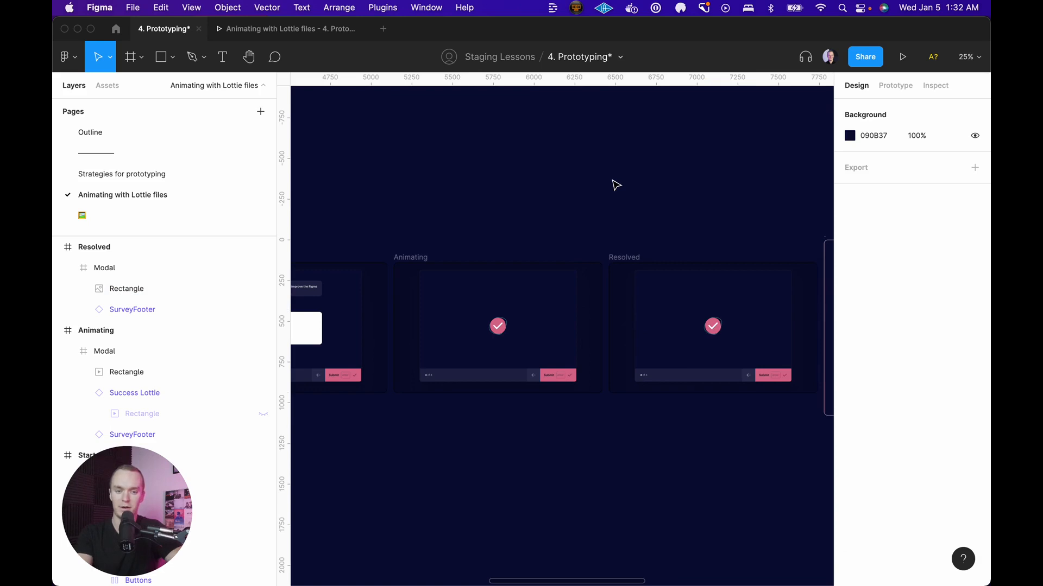
# Step: Compare the fill of the checkmark rectangle in the Animating frame with the one in the Resolved frame
pyautogui.press('super+=')
pyautogui.hscroll(-3, 613, 182)
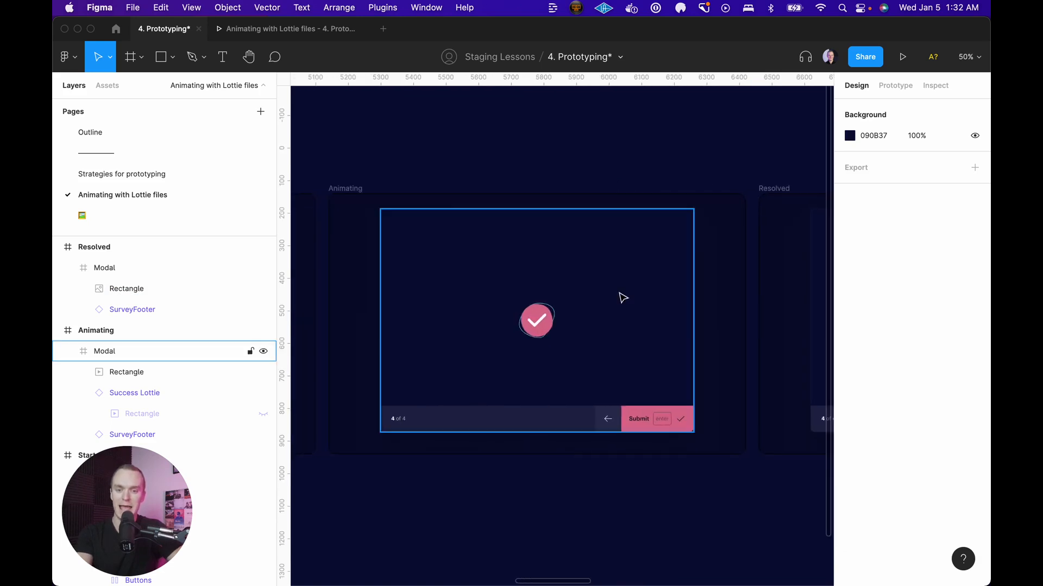
pyautogui.keyDown('super'); pyautogui.click(539, 326); pyautogui.keyUp('super')
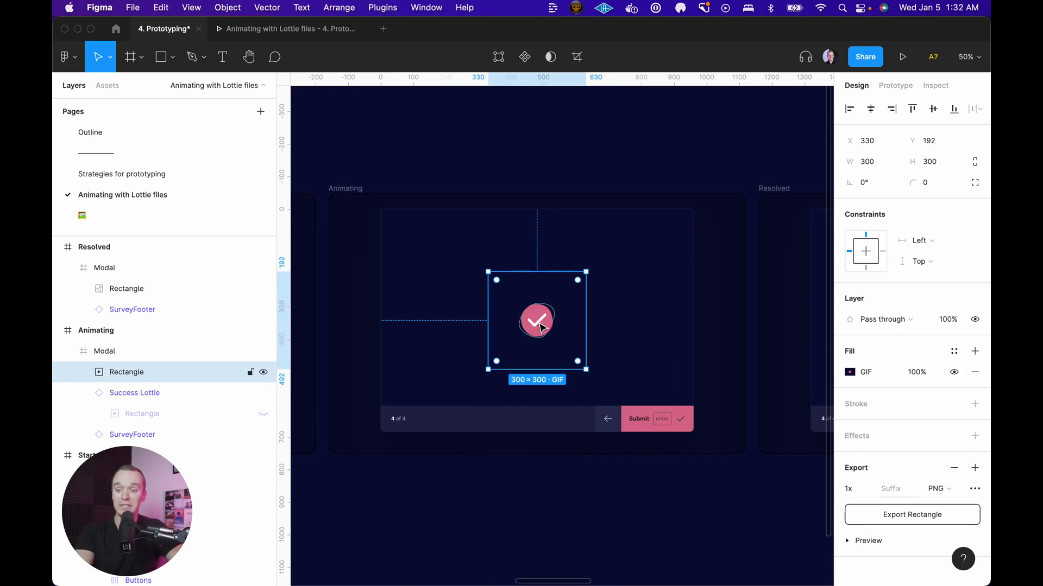
pyautogui.hscroll(8, 539, 326)
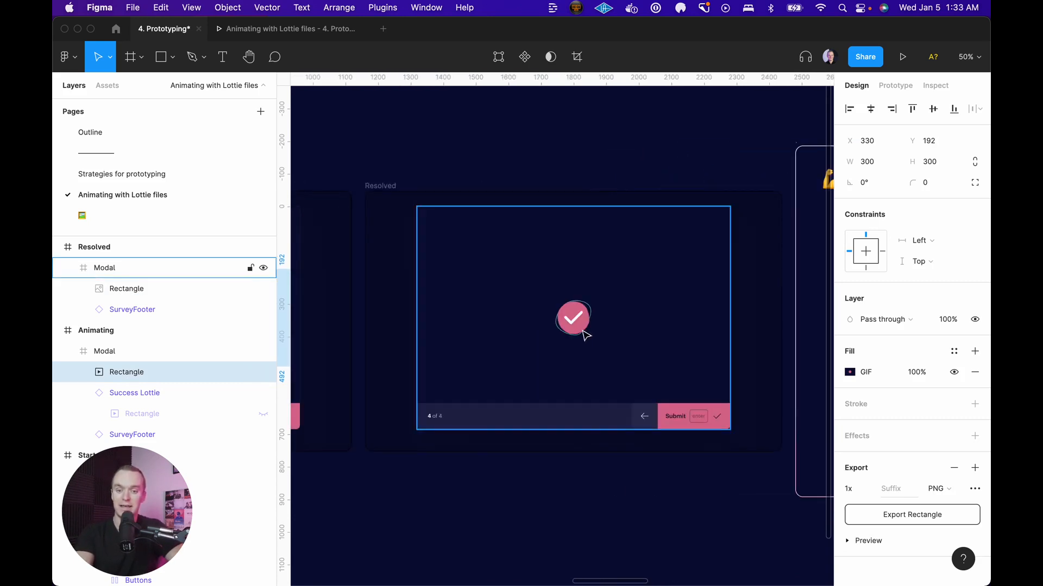
pyautogui.keyDown('super'); pyautogui.click(582, 327); pyautogui.keyUp('super')
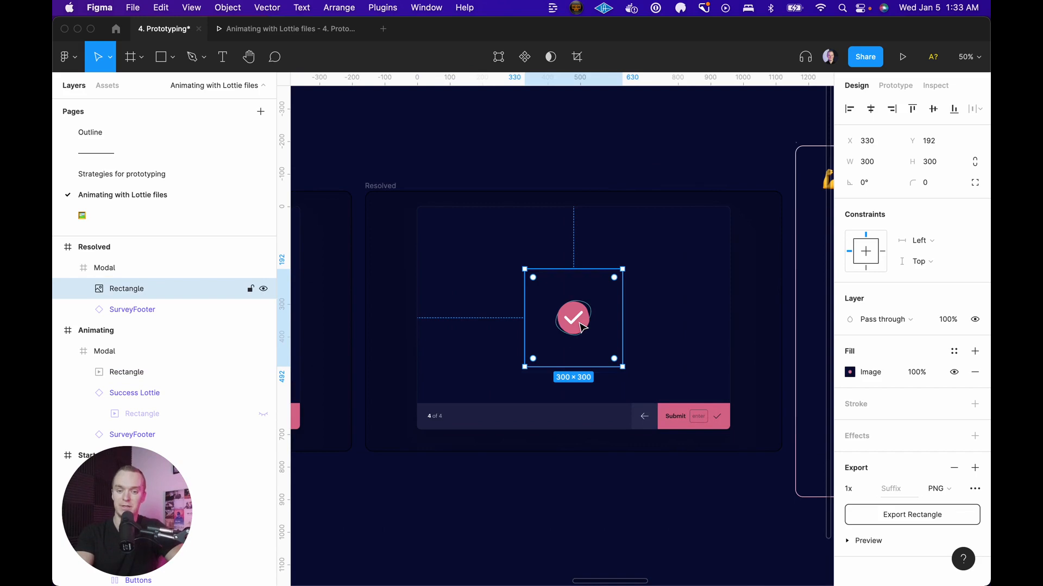
pyautogui.click(583, 173)
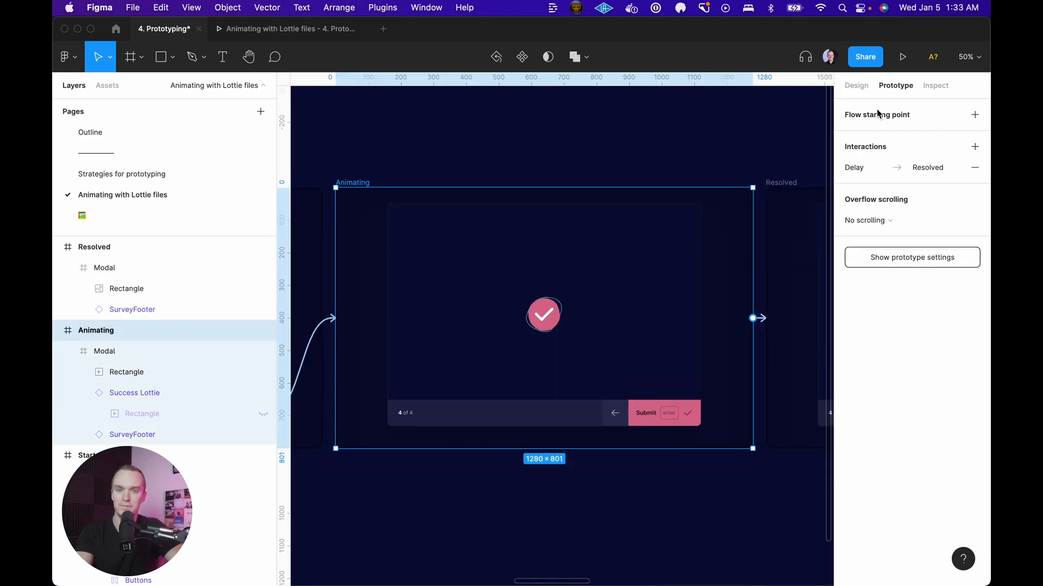
# Step: Open the Animating frame's delay interaction to Resolved and check the animation's duration in the Lottie Editor
pyautogui.click(926, 168)
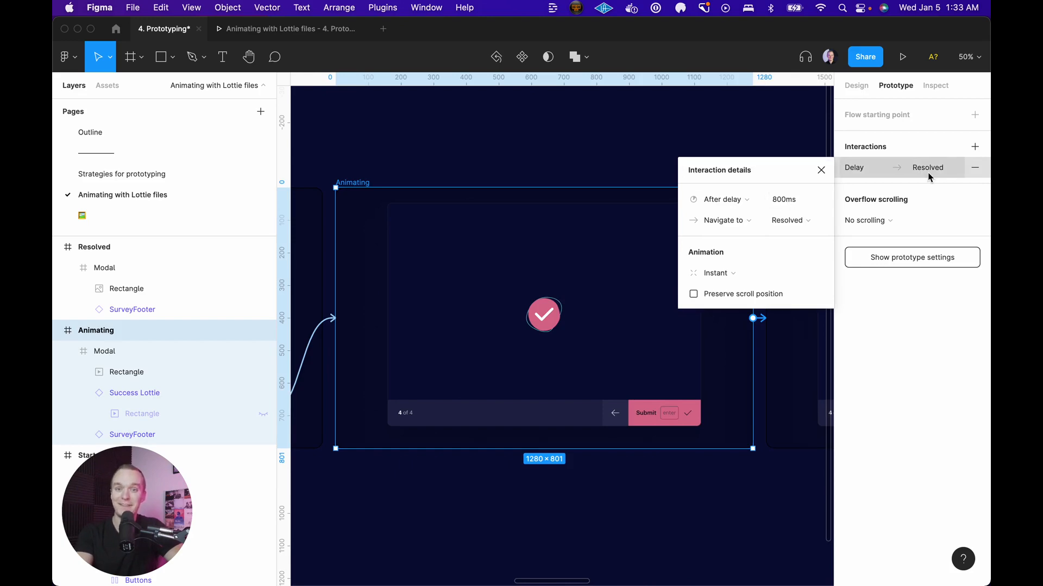
pyautogui.hotkey('ctrl', 'Left')
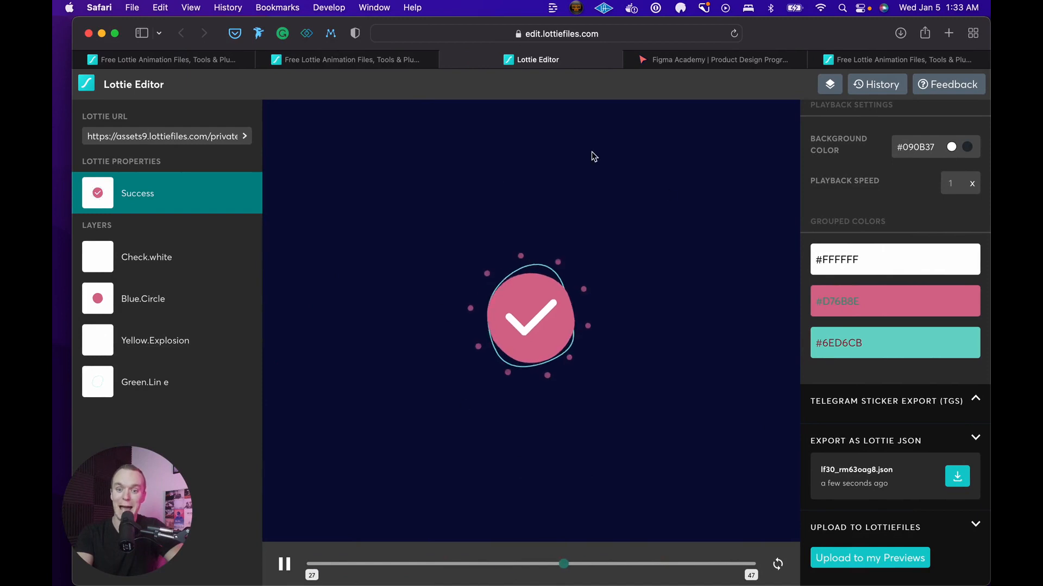
pyautogui.scroll(5, 880, 310)
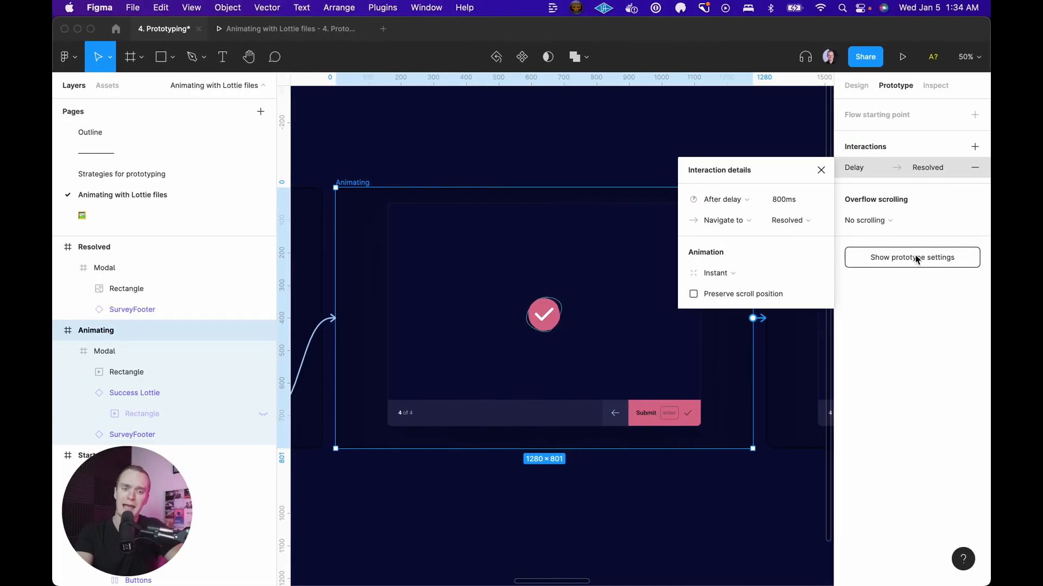
# Step: Set the Animating frame's delay before navigating to Resolved to 1900 ms
pyautogui.click(792, 204)
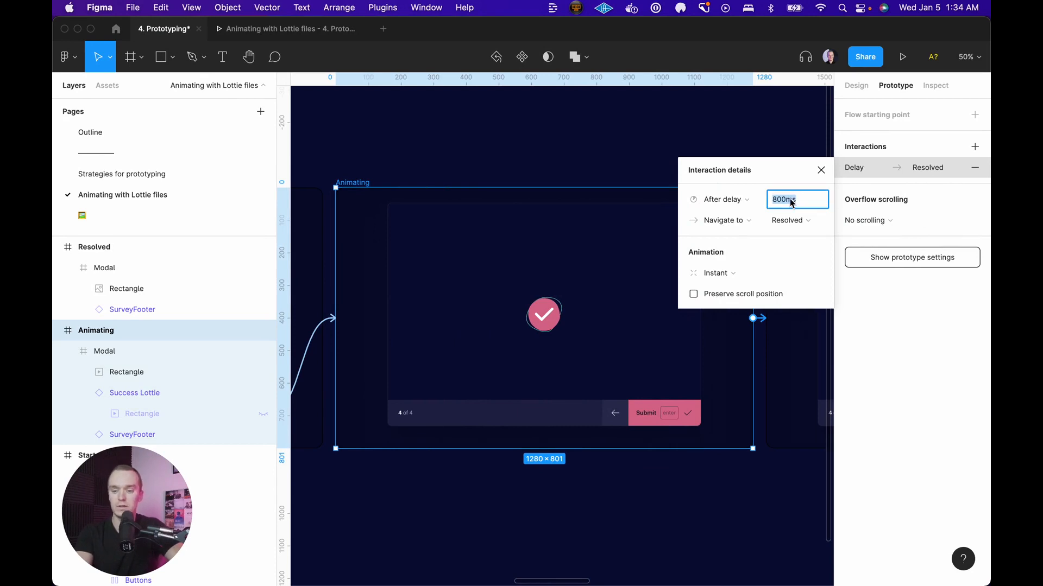
pyautogui.write('1900')
pyautogui.press('Return')
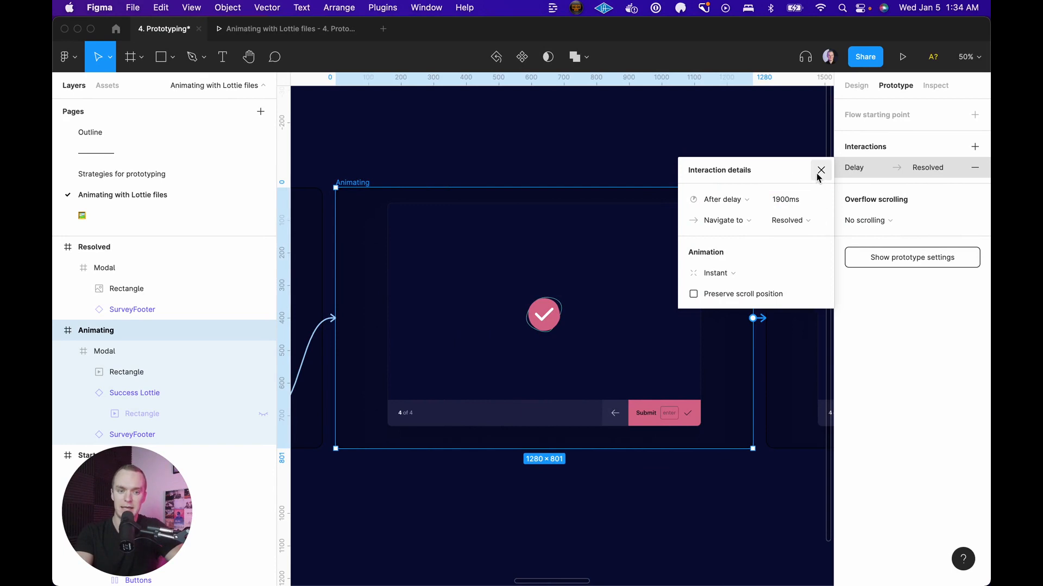
# Step: Play the prototype, submit the survey to check the animation timing, and return to the design file
pyautogui.press('super+alt+Return')
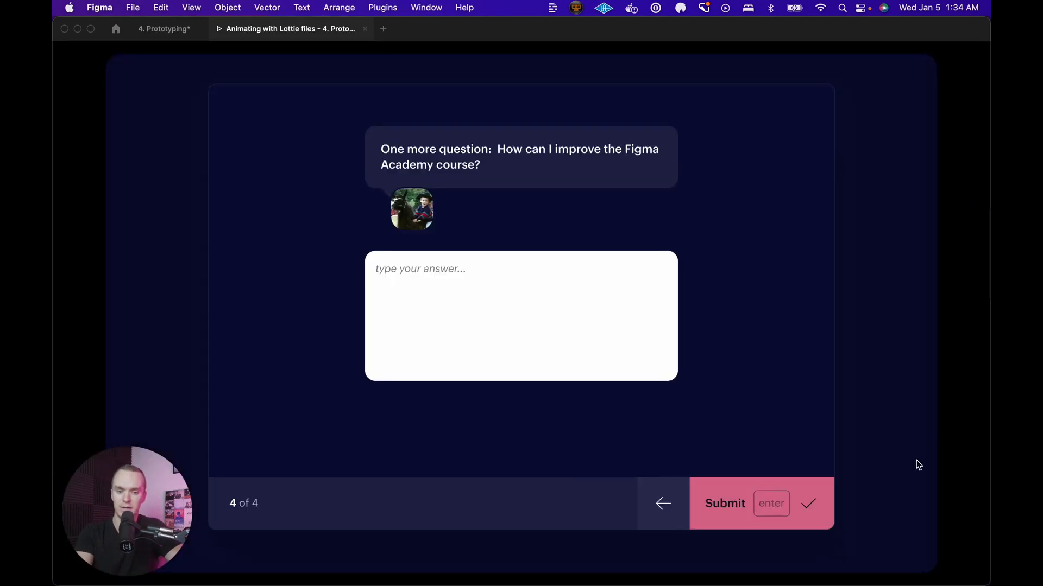
pyautogui.click(758, 496)
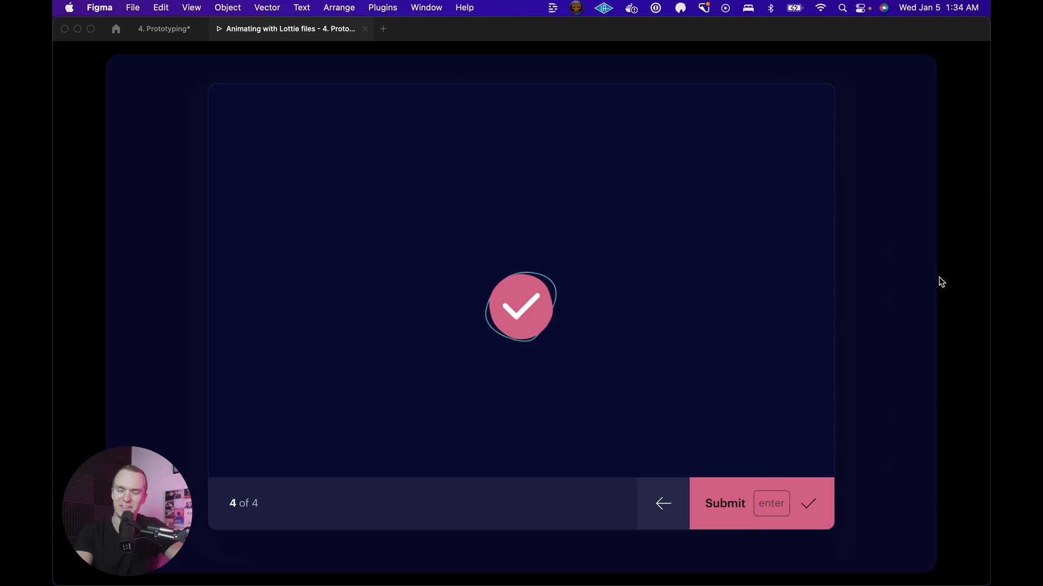
pyautogui.hotkey('ctrl', 'shift', 'Tab')
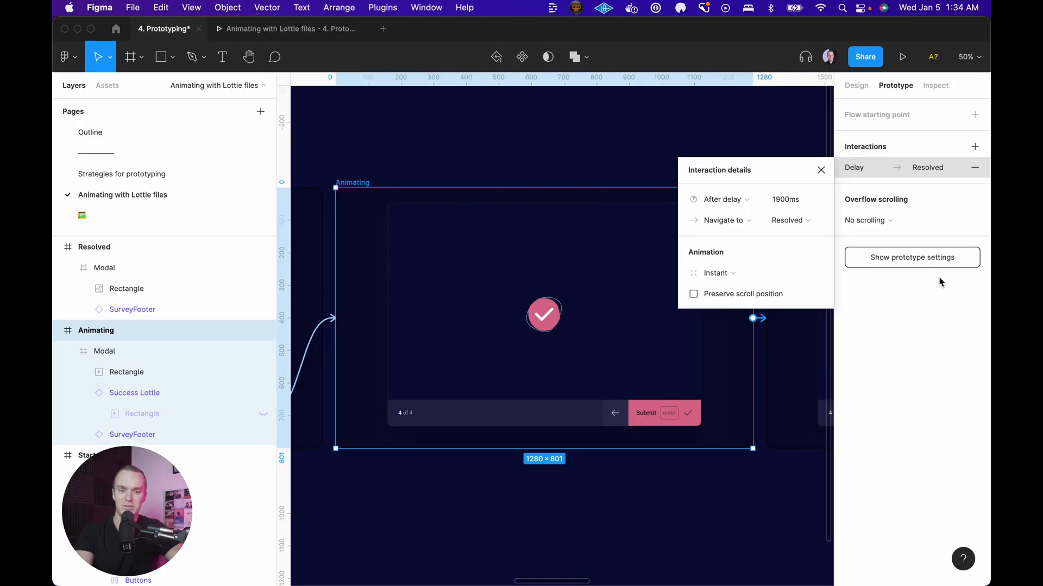
# Step: Set the Animating frame's delay to 1800 ms and switch to the prototype preview
pyautogui.click(786, 199)
pyautogui.write('1850')
pyautogui.press('Return')
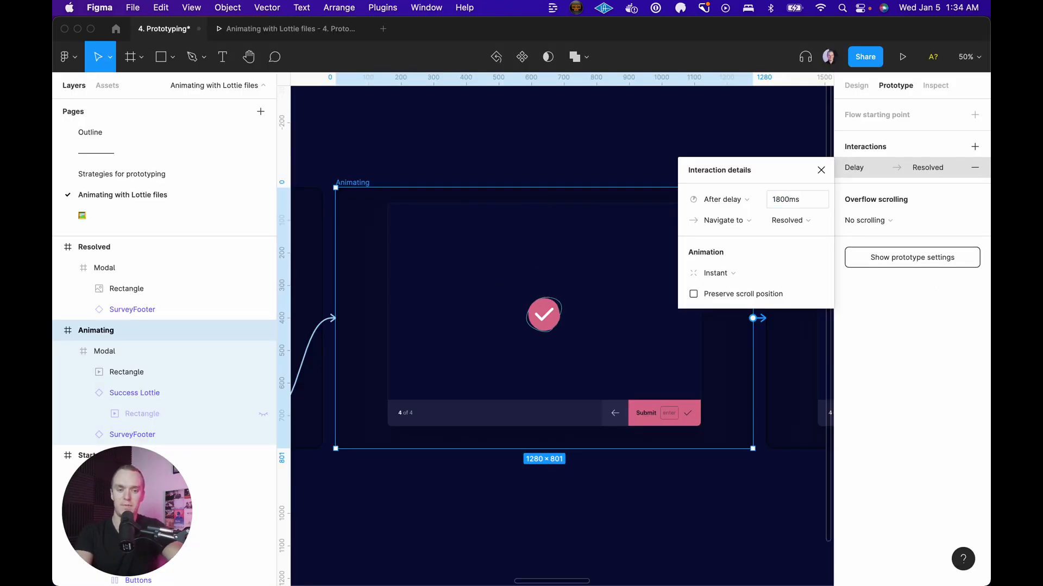
pyautogui.hotkey('ctrl', 'Tab')
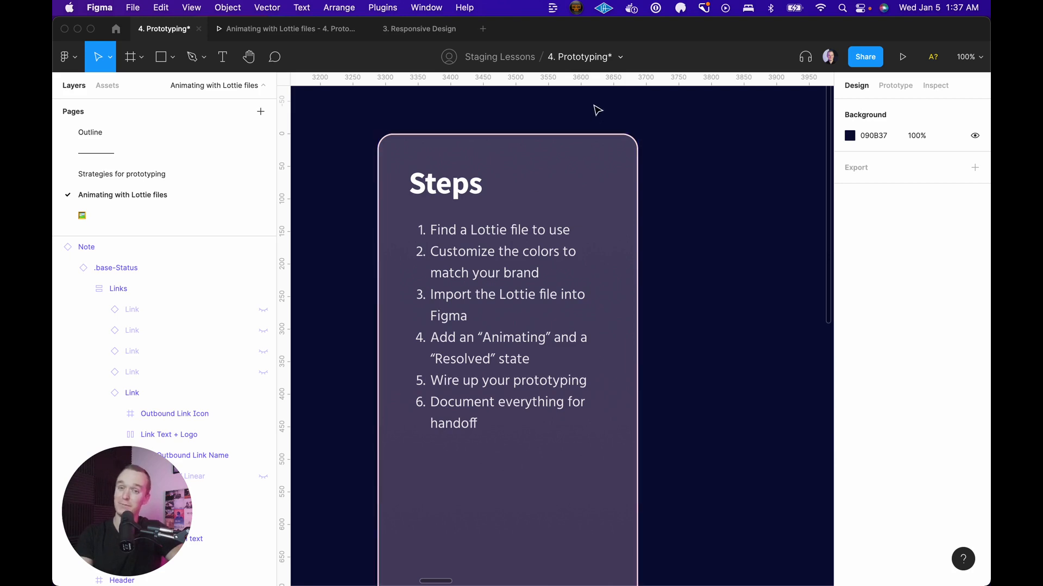
# Step: Highlight the "Document everything for handoff" item in the Steps list to review it
pyautogui.doubleClick(456, 402)
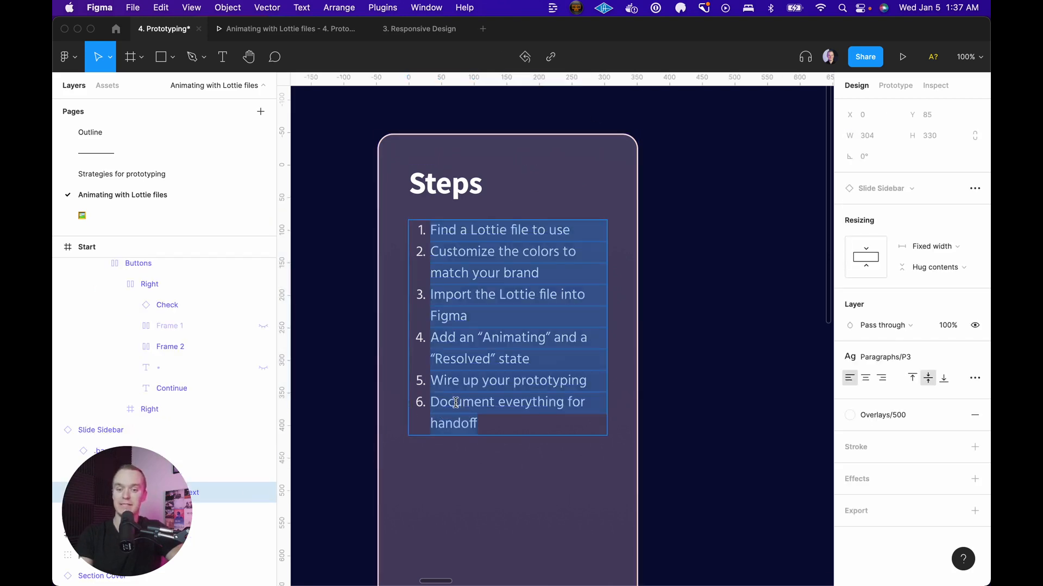
pyautogui.moveTo(486, 429); pyautogui.dragTo(418, 400)
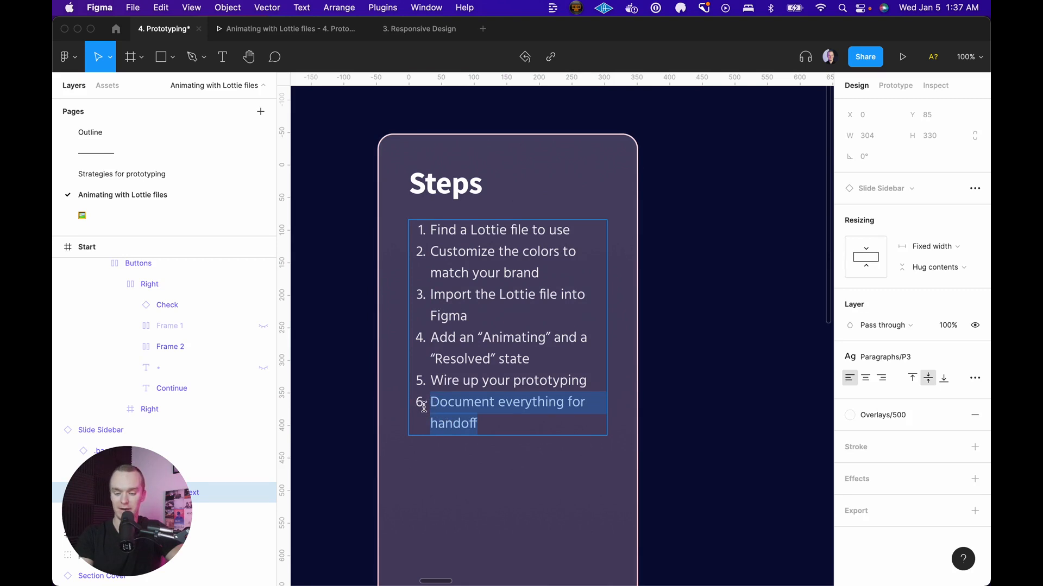
pyautogui.click(728, 315)
# Step: Examine the description and relevant link in the "Success lottie animation" note beside the Start frame
pyautogui.press('n')
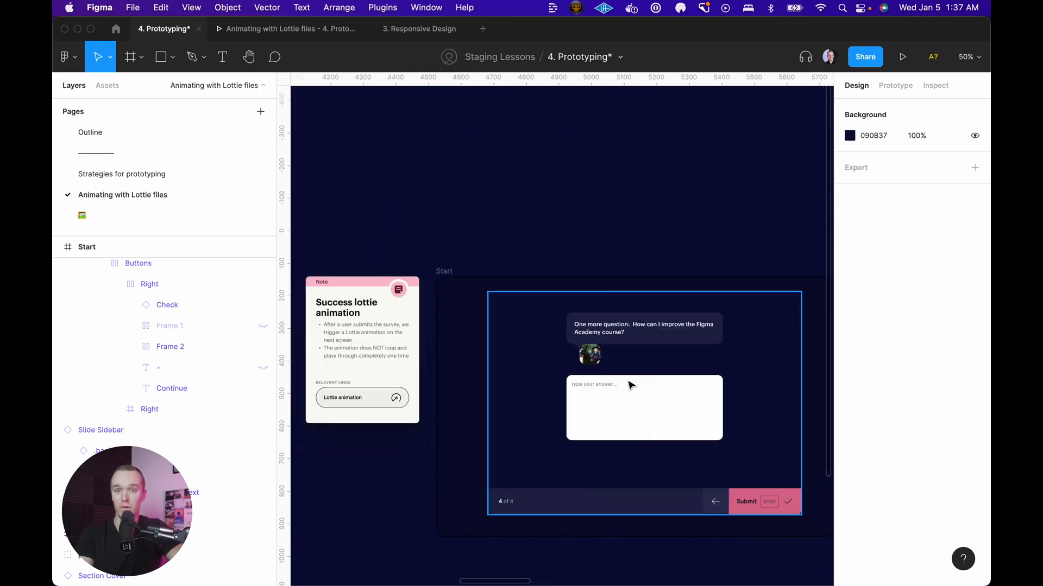
pyautogui.hscroll(3, 630, 381)
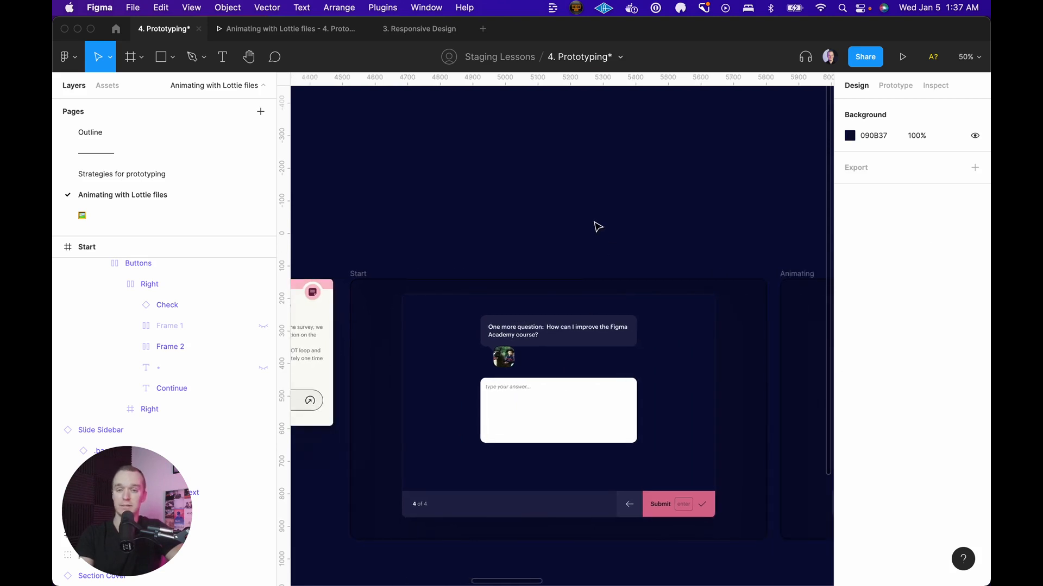
pyautogui.hscroll(-8, 592, 220)
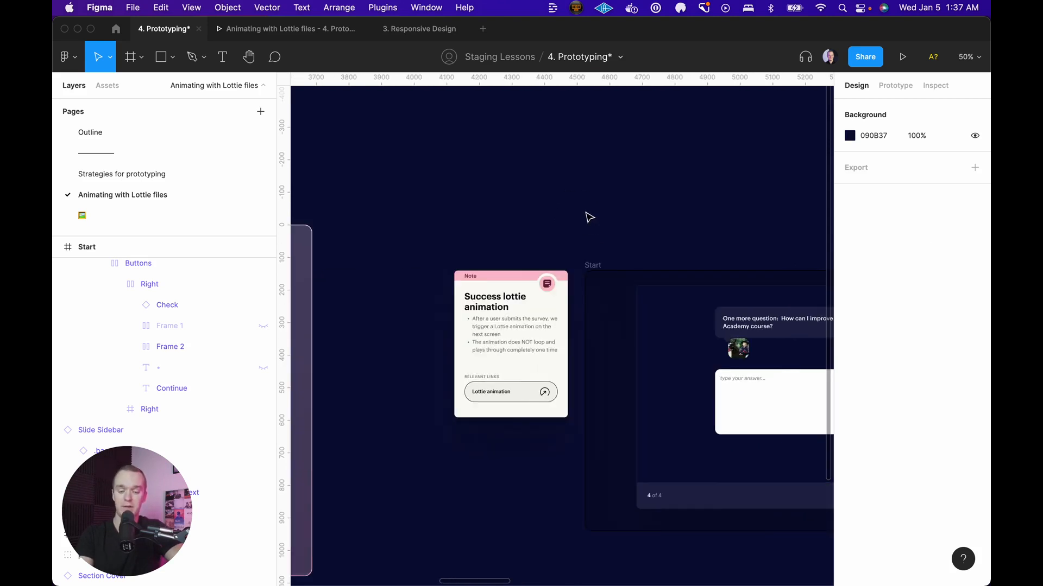
pyautogui.scroll(5, 589, 217)
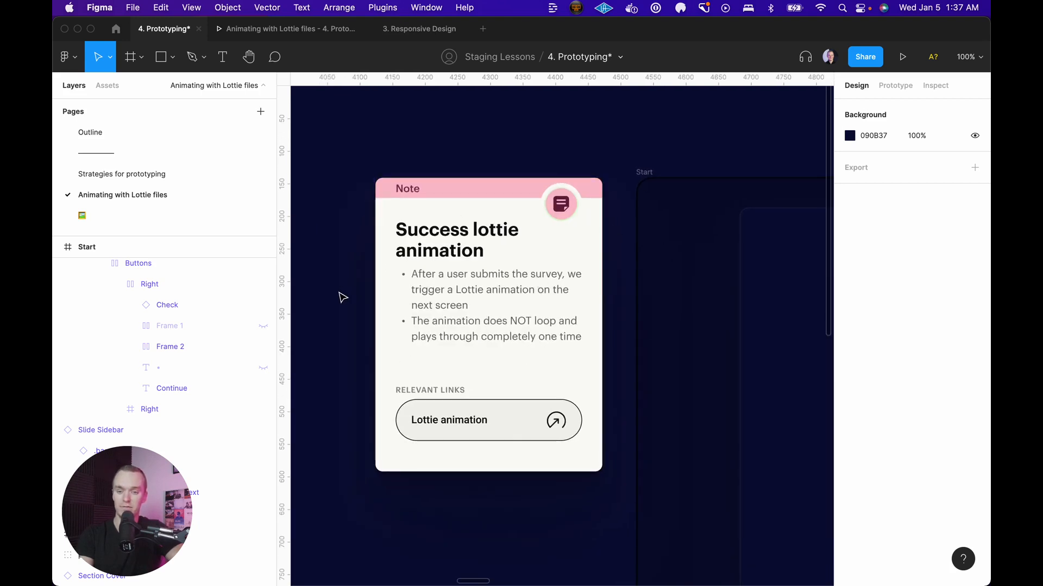
pyautogui.click(402, 301)
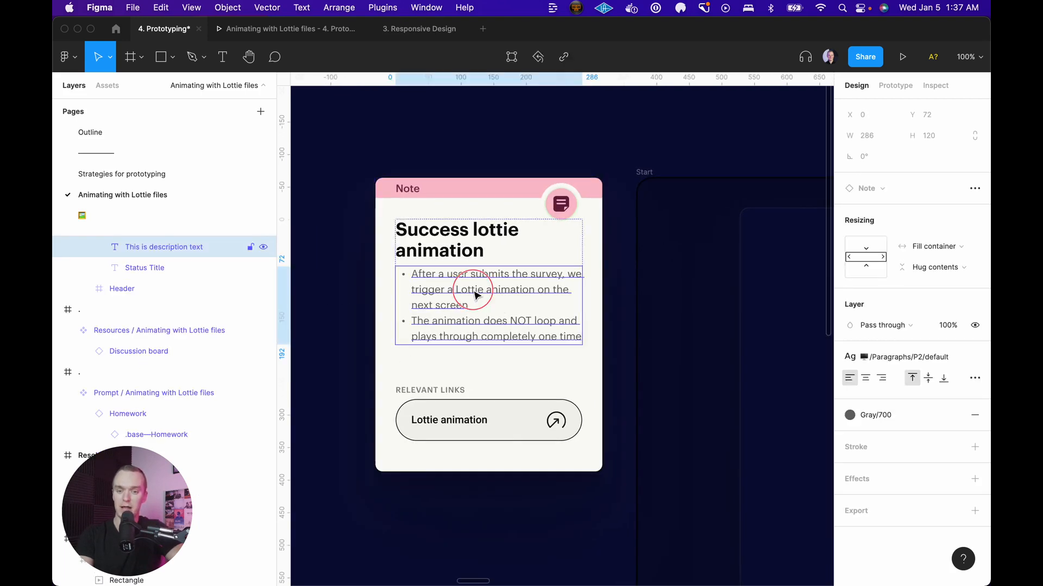
pyautogui.click(364, 283)
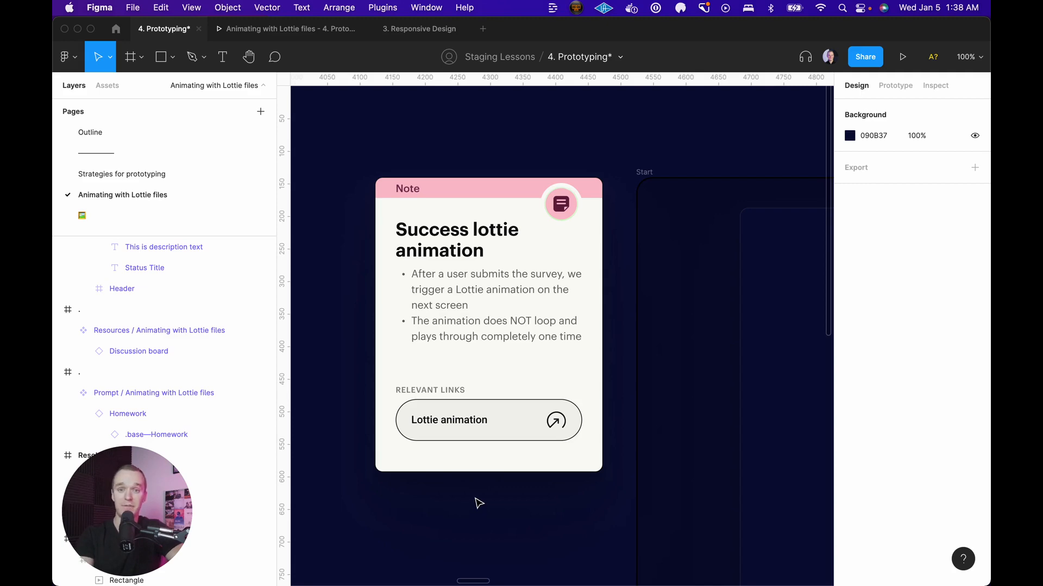
# Step: Switch to the Lottie Editor in Safari and upload the customized success animation to LottieFiles previews
pyautogui.hotkey('ctrl', 'Left')
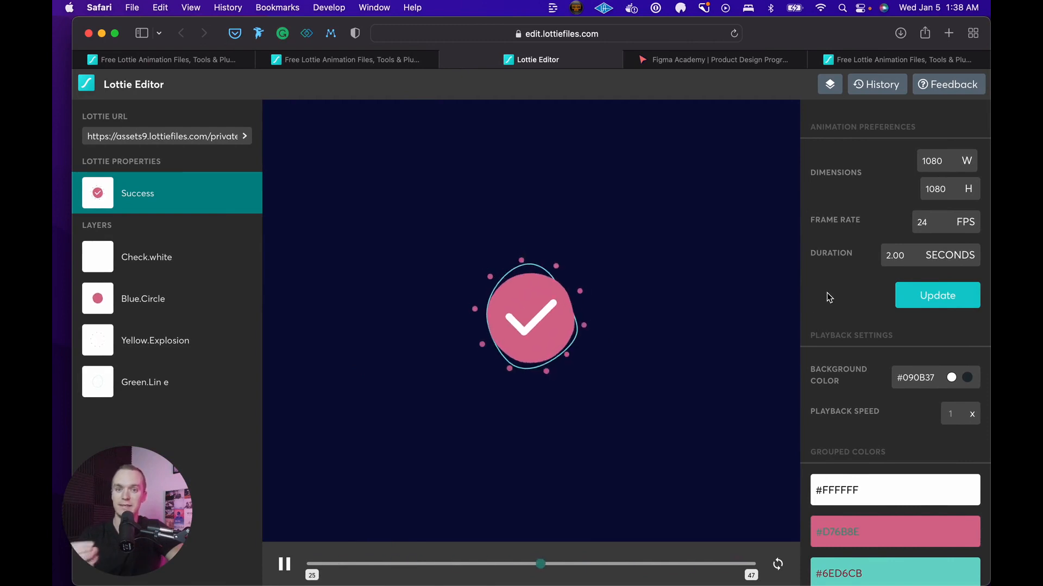
pyautogui.scroll(-5, 827, 297)
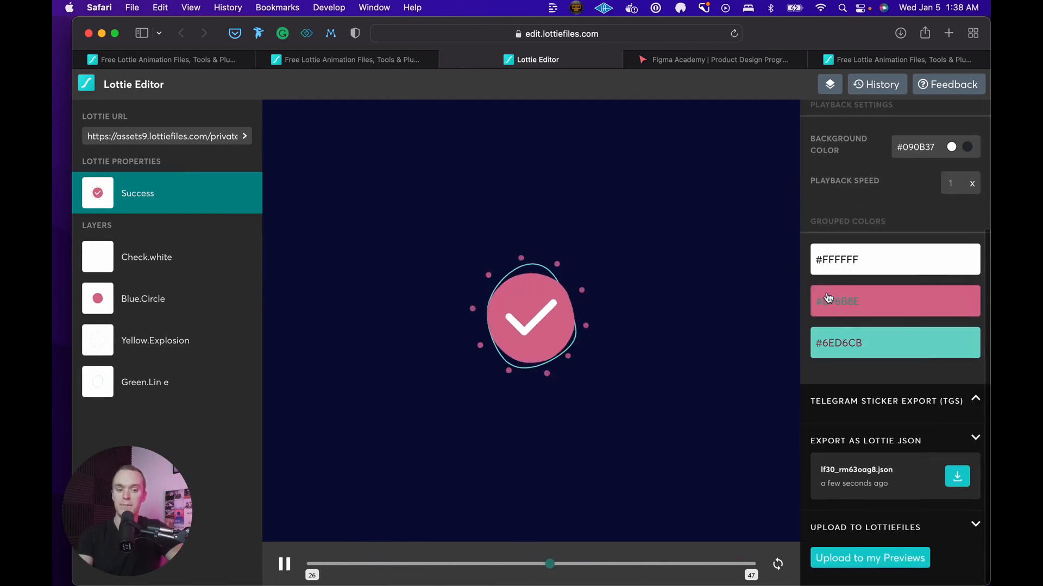
pyautogui.click(856, 559)
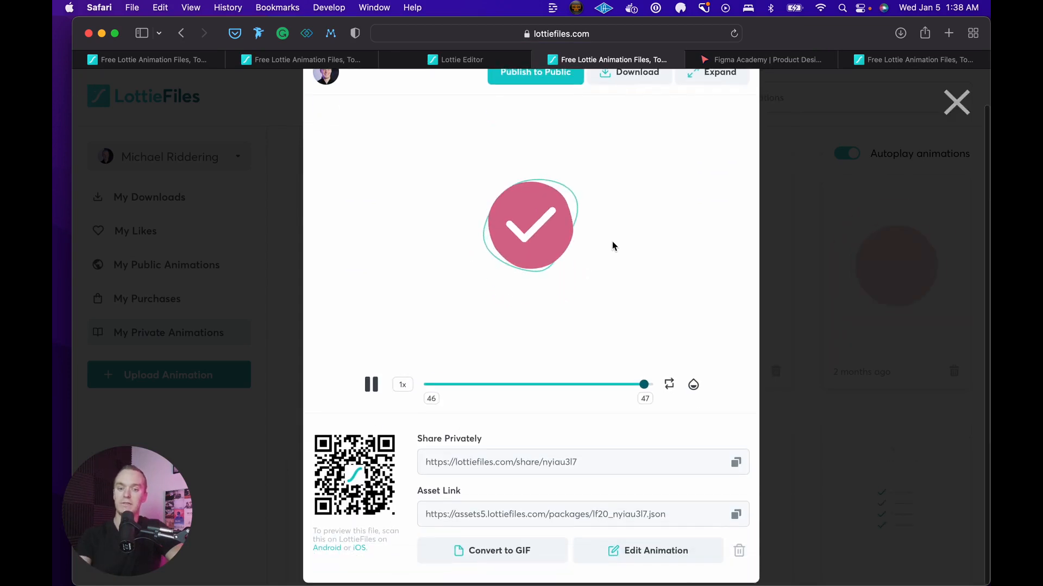
# Step: Close the animation preview and browse the private animations in the LottieFiles account
pyautogui.click(954, 99)
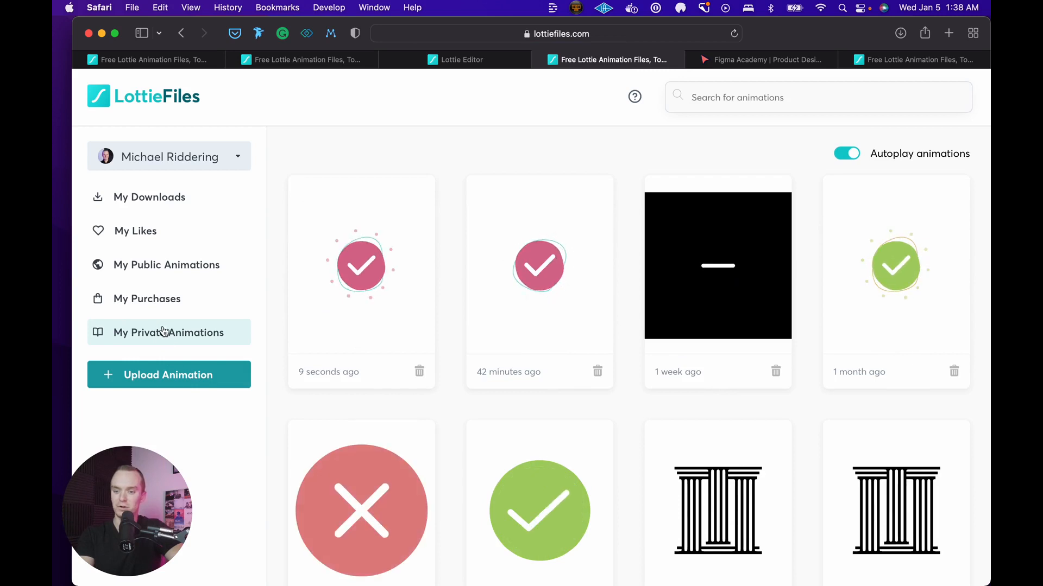
pyautogui.scroll(-10, 447, 396)
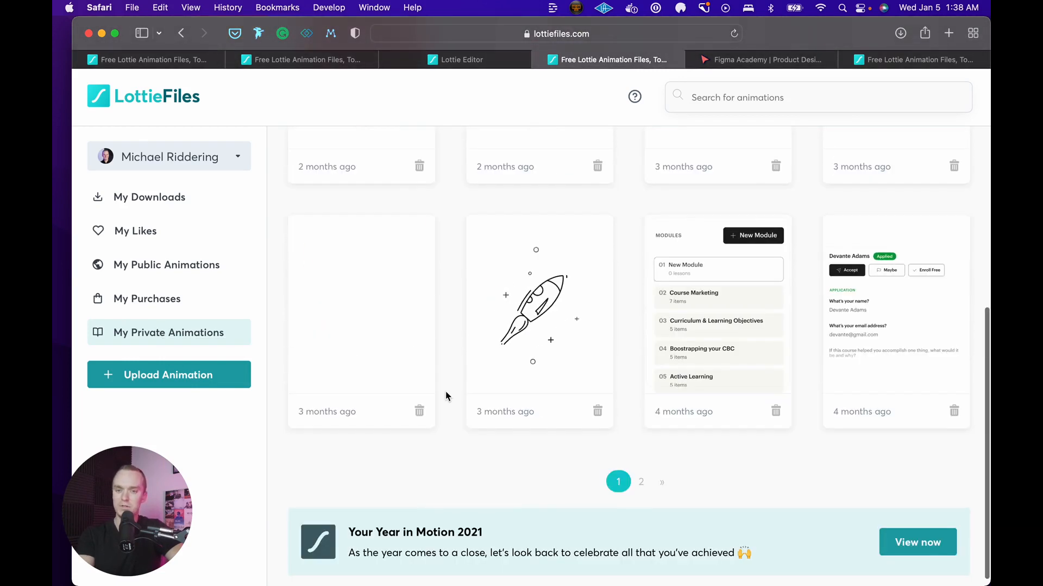
pyautogui.scroll(5, 687, 394)
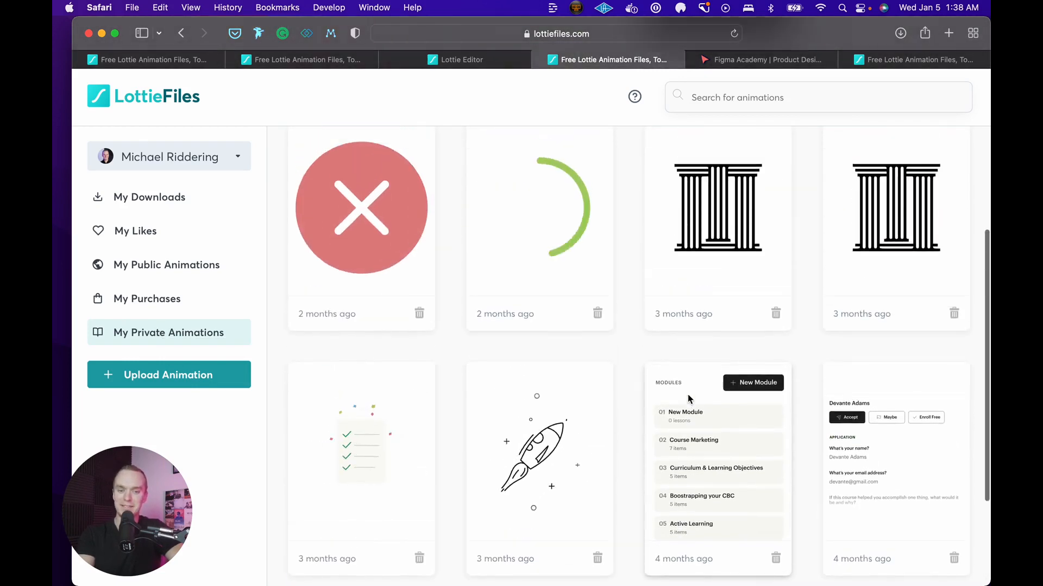
pyautogui.scroll(4, 687, 395)
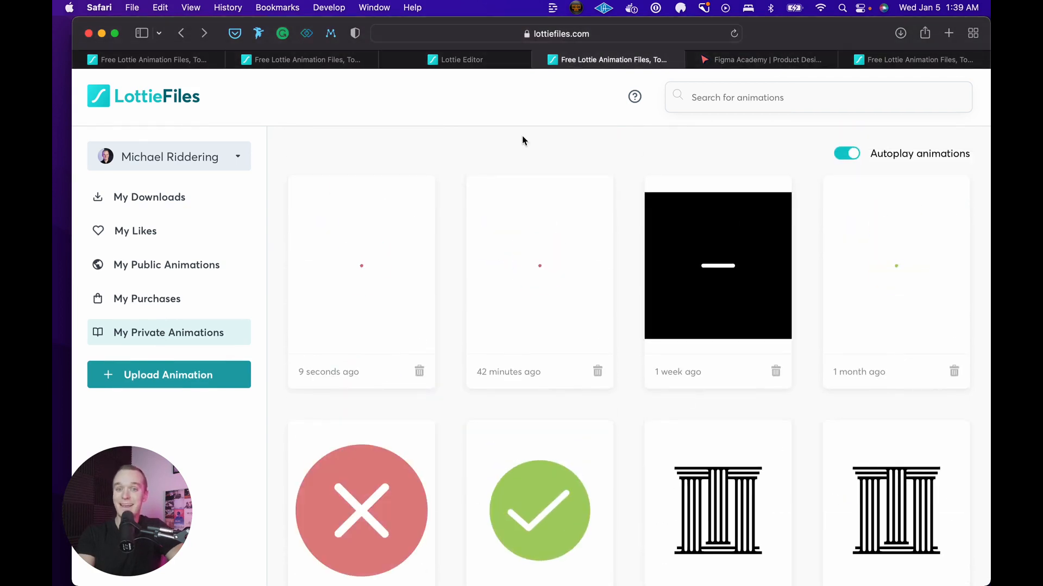
# Step: Open the newest private success animation and copy its link for the handoff note
pyautogui.click(361, 248)
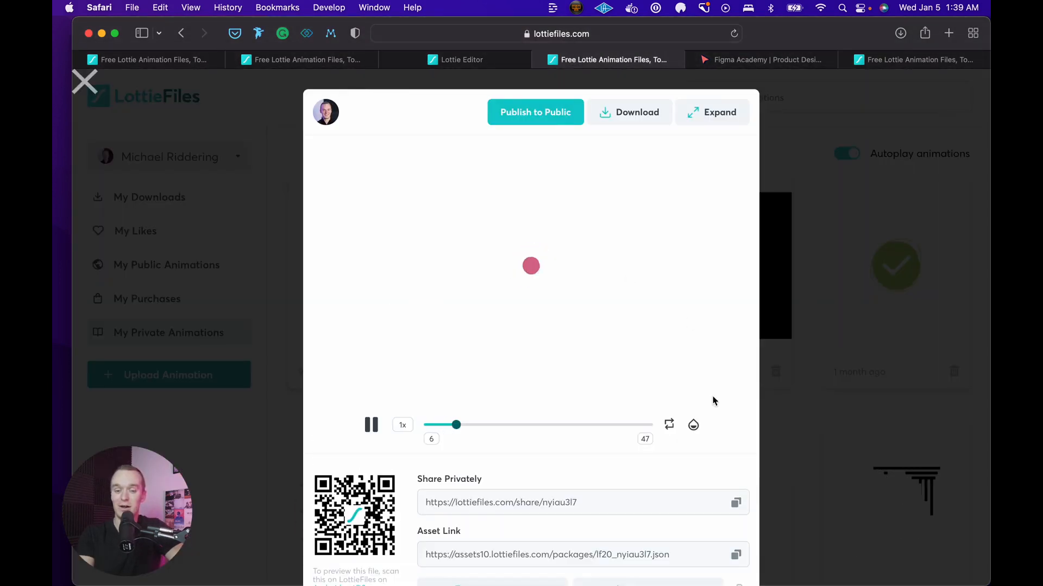
pyautogui.click(736, 516)
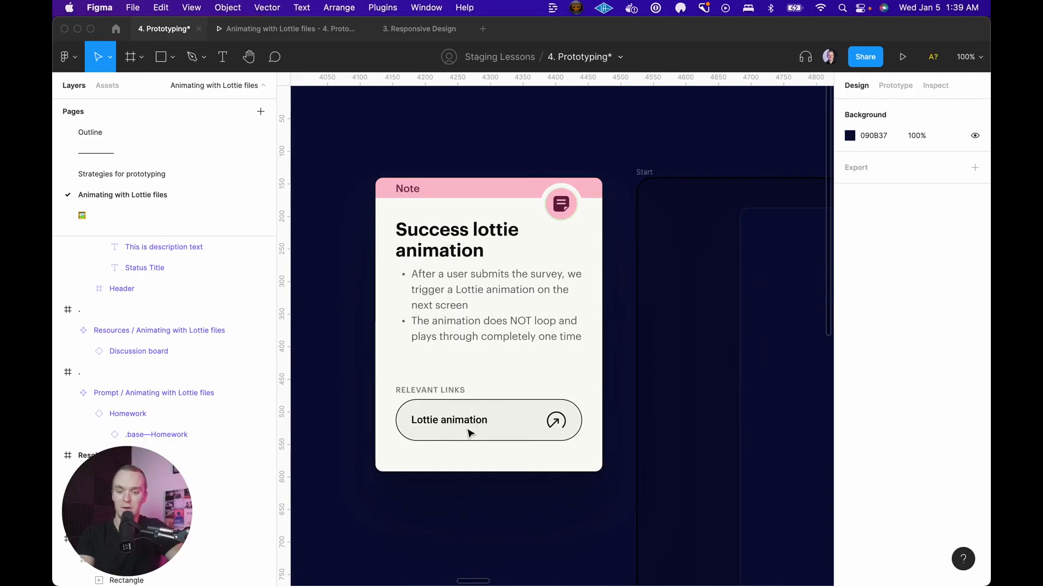
# Step: Add the copied LottieFiles URL as a hyperlink on the Figma note's "Lottie animation" text
pyautogui.doubleClick(468, 434)
pyautogui.press('super+a')
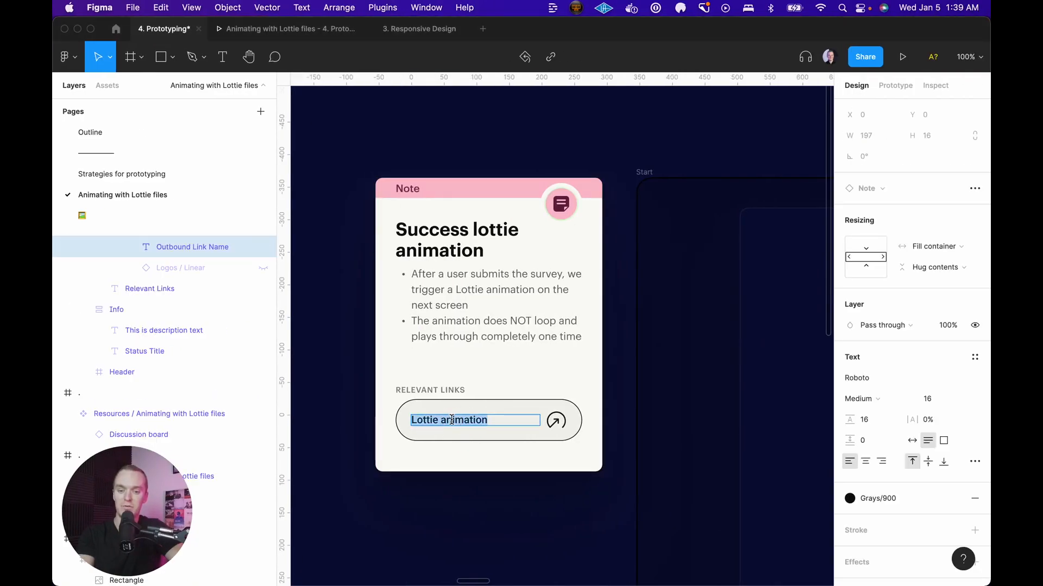
pyautogui.click(421, 523)
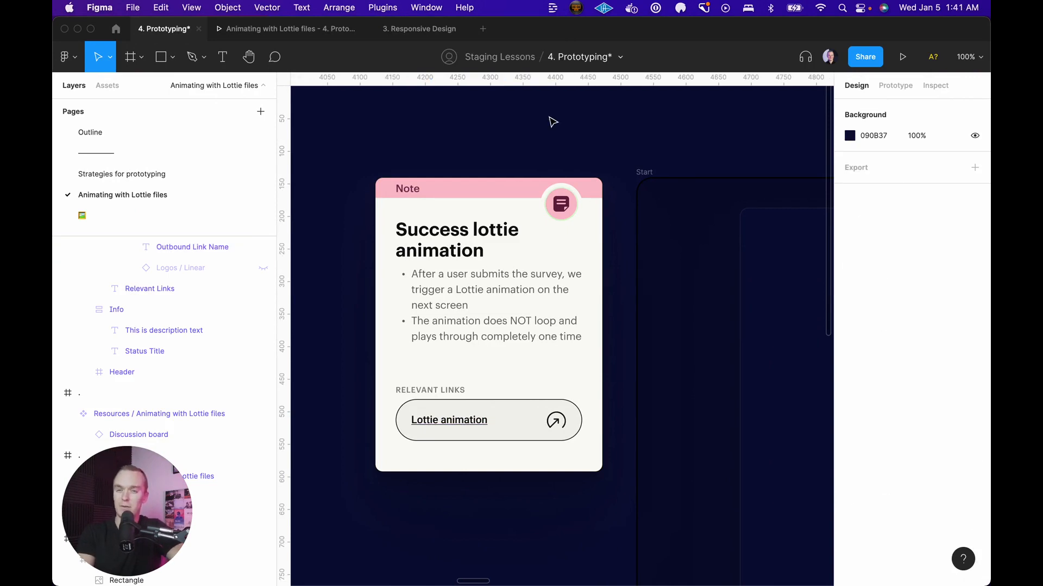
# Step: Run the finished prototype and submit the survey to watch the success animation play and resolve
pyautogui.hotkey('ctrl', 'Tab')
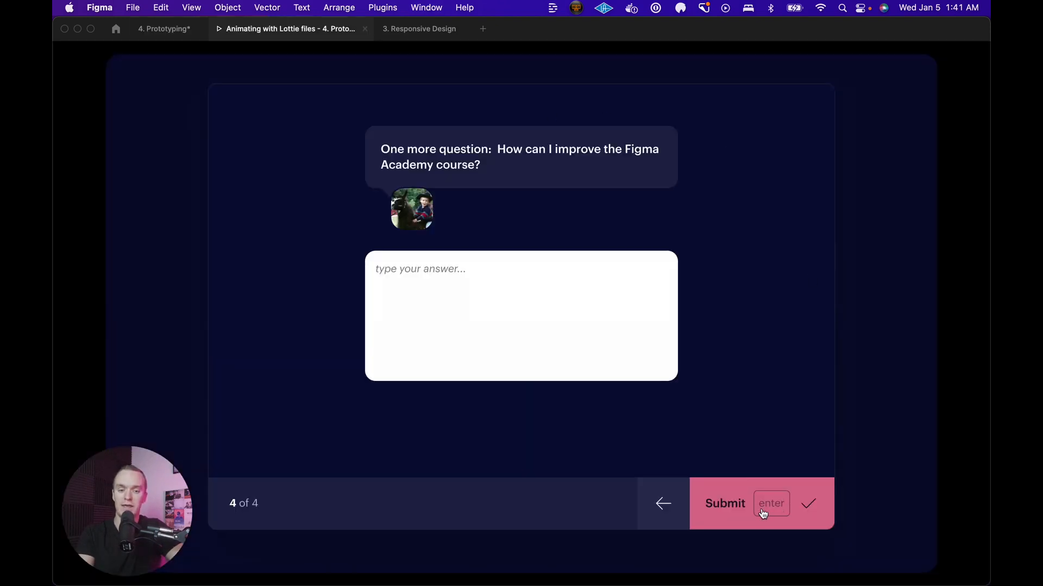
pyautogui.click(762, 513)
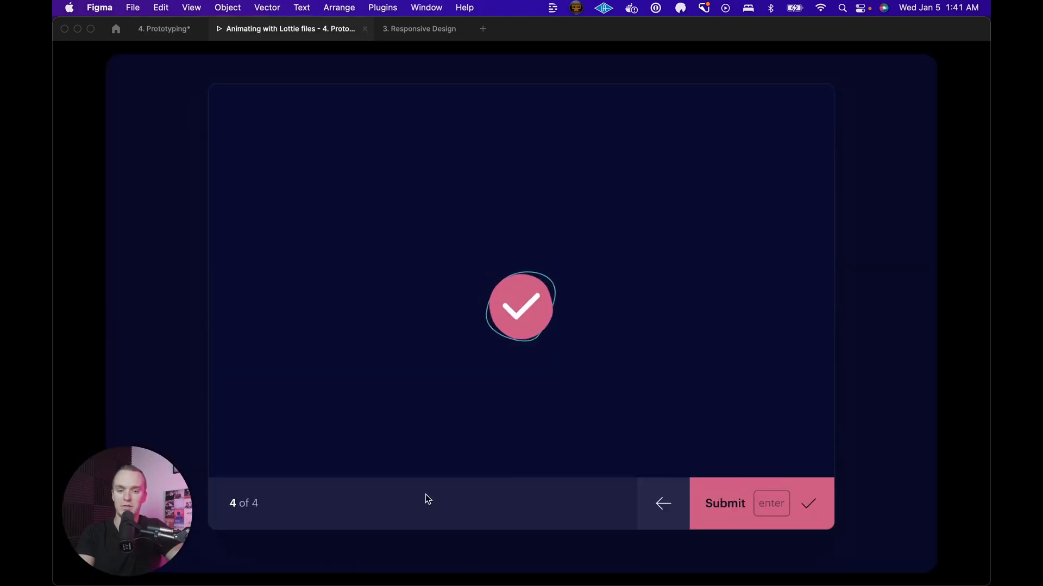